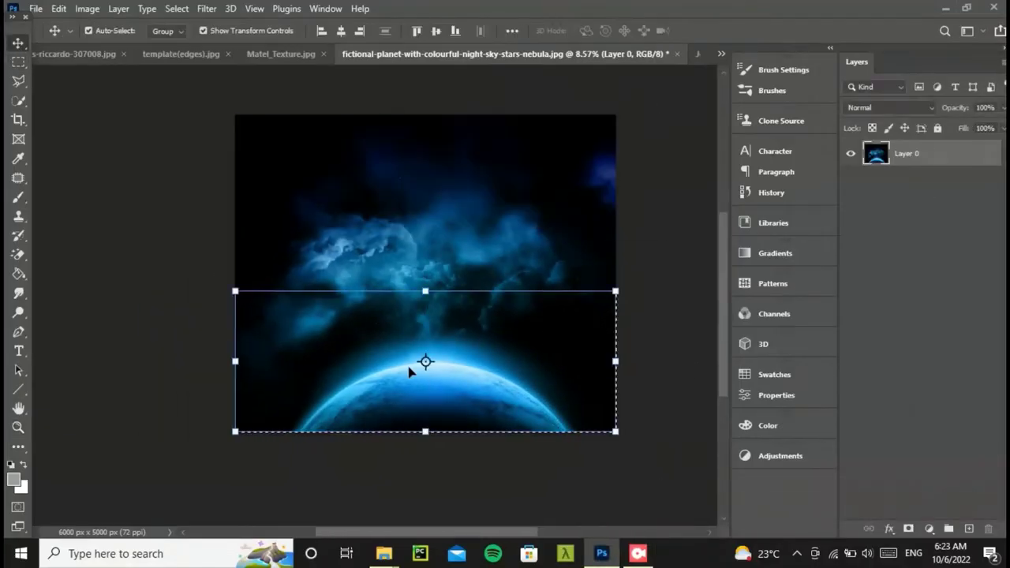
Crop the nebula background's left side to a 4718×5000 px portrait frame.
{"action": "left_click_drag", "start_coordinate": [265, 295], "coordinate": [301, 294]}
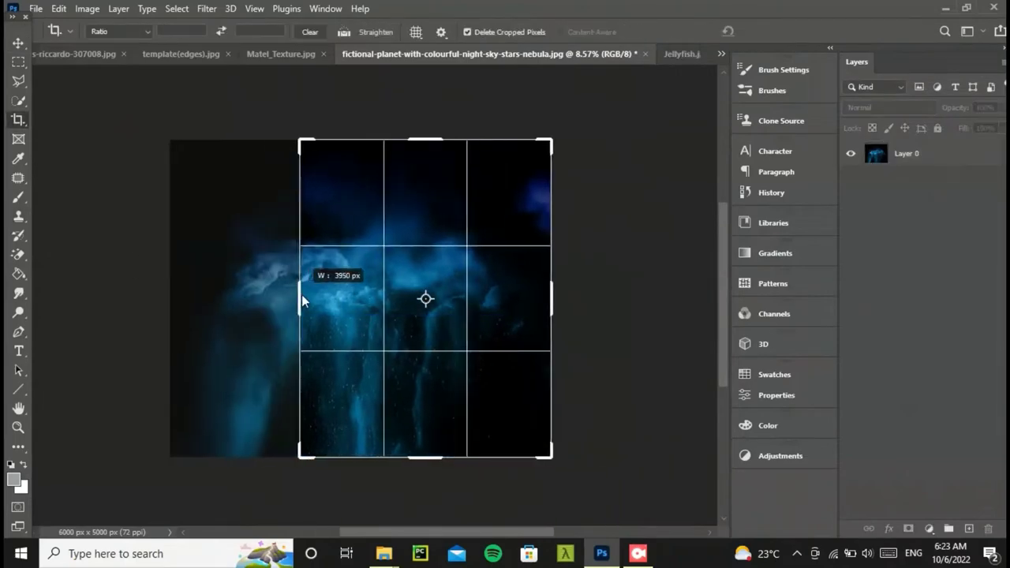
{"action": "key", "text": "Return"}
{"action": "key", "text": "z"}
{"action": "left_click", "coordinate": [544, 368]}
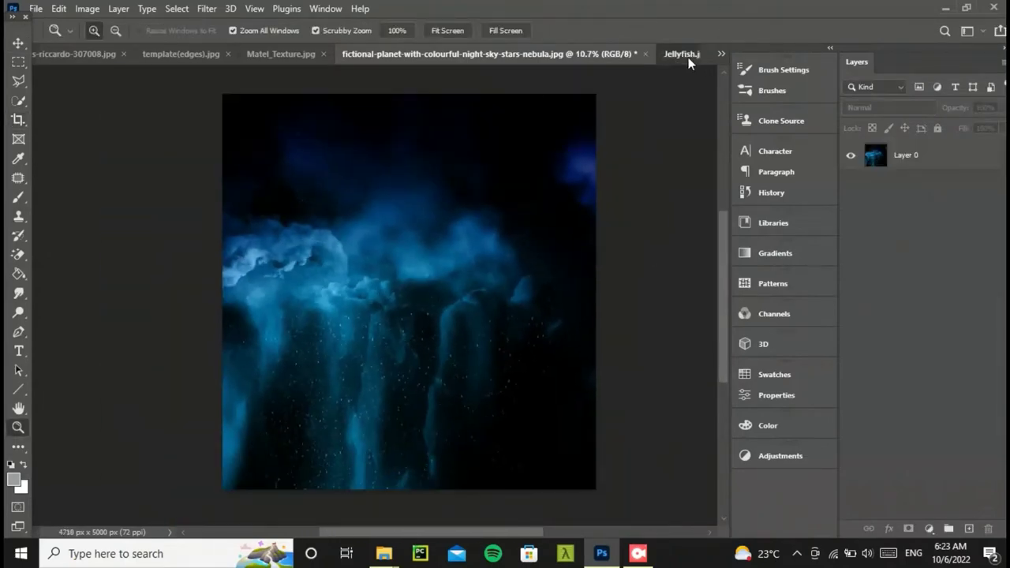
{"action": "left_click", "coordinate": [683, 53]}
Duplicate the jellyfish's Blue channel and push it to high contrast with Levels.
{"action": "left_click", "coordinate": [774, 313]}
{"action": "mouse_move", "coordinate": [629, 398]}
{"action": "left_mouse_down"}
{"action": "mouse_move", "coordinate": [681, 467]}
{"action": "mouse_move", "coordinate": [684, 505]}
{"action": "left_mouse_up"}
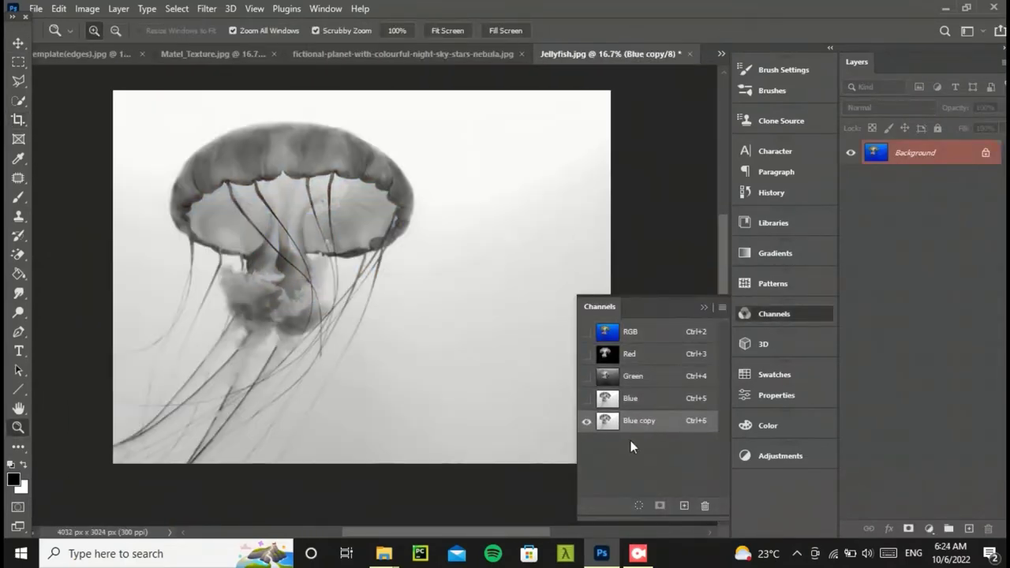
{"action": "key", "text": "ctrl+l"}
{"action": "left_click_drag", "start_coordinate": [551, 211], "coordinate": [663, 211]}
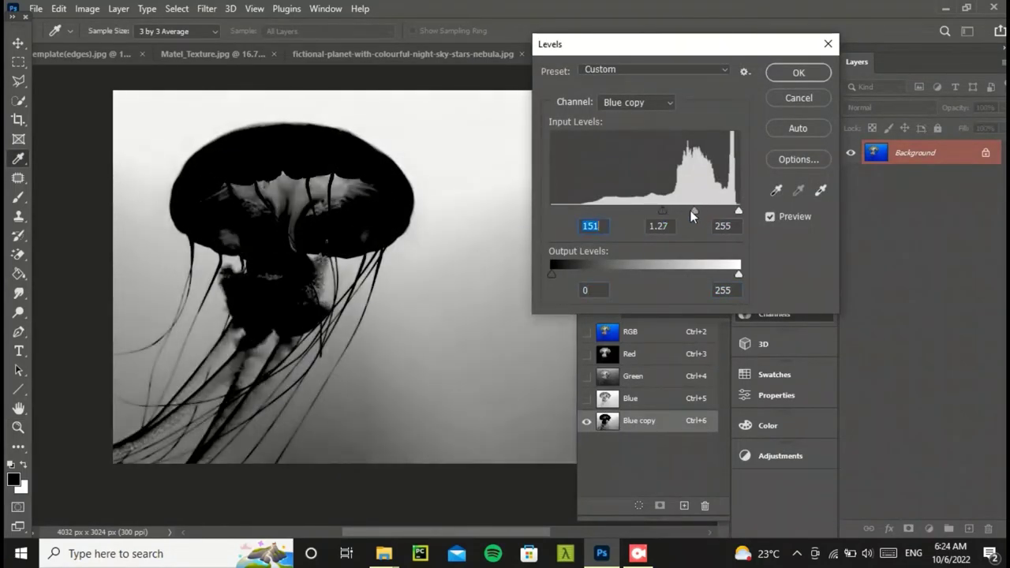
{"action": "left_click", "coordinate": [799, 74]}
{"action": "key", "text": "b"}
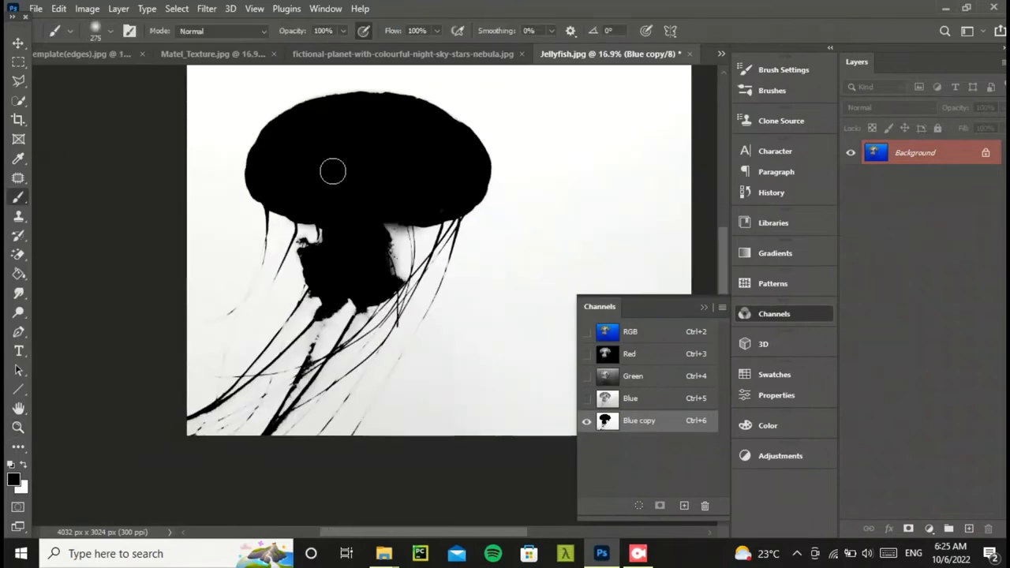
Load the Blue copy as a selection, invert it, and mask away the white background.
{"action": "left_click", "coordinate": [638, 505]}
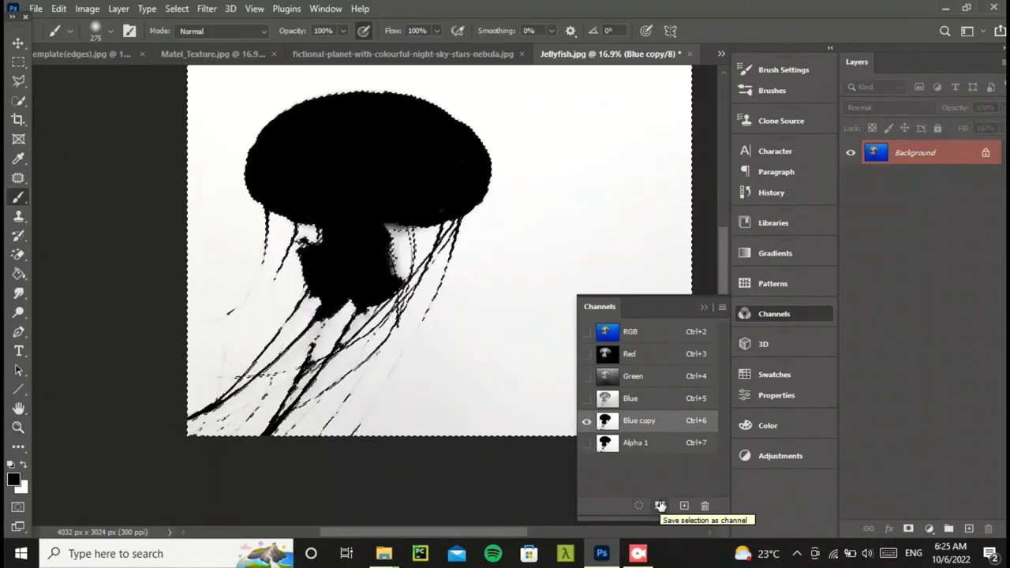
{"action": "left_click", "coordinate": [177, 8]}
{"action": "left_click", "coordinate": [189, 66]}
{"action": "left_click", "coordinate": [774, 313]}
{"action": "left_click", "coordinate": [908, 529]}
Nudge the cut-out jellyfish slightly left and down on its canvas.
{"action": "key", "text": "v"}
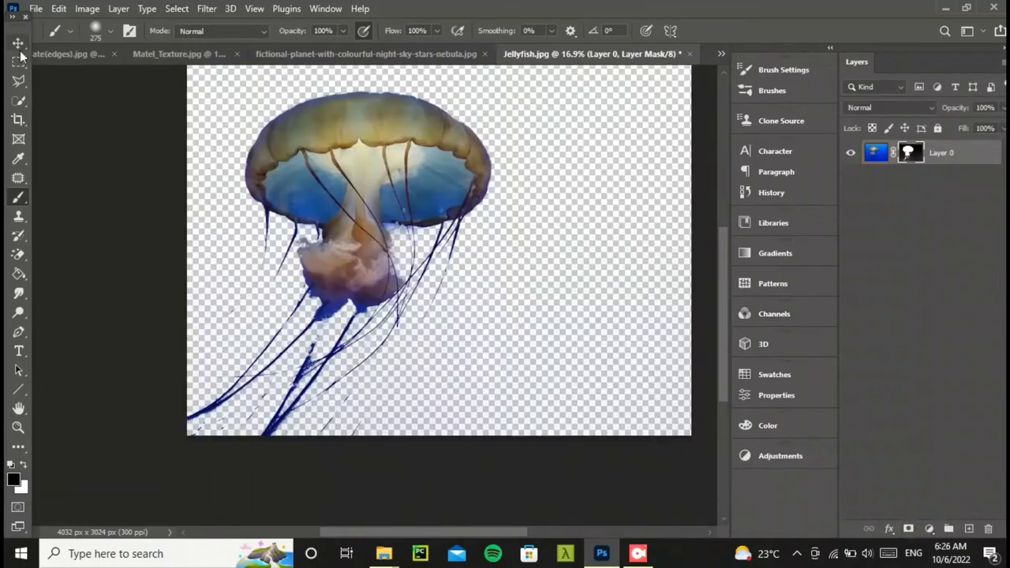
{"action": "mouse_move", "coordinate": [394, 119]}
{"action": "left_mouse_down"}
{"action": "mouse_move", "coordinate": [432, 126]}
{"action": "mouse_move", "coordinate": [420, 132]}
{"action": "left_mouse_up"}
{"action": "key", "text": "w"}
{"action": "left_click_drag", "start_coordinate": [363, 115], "coordinate": [363, 145]}
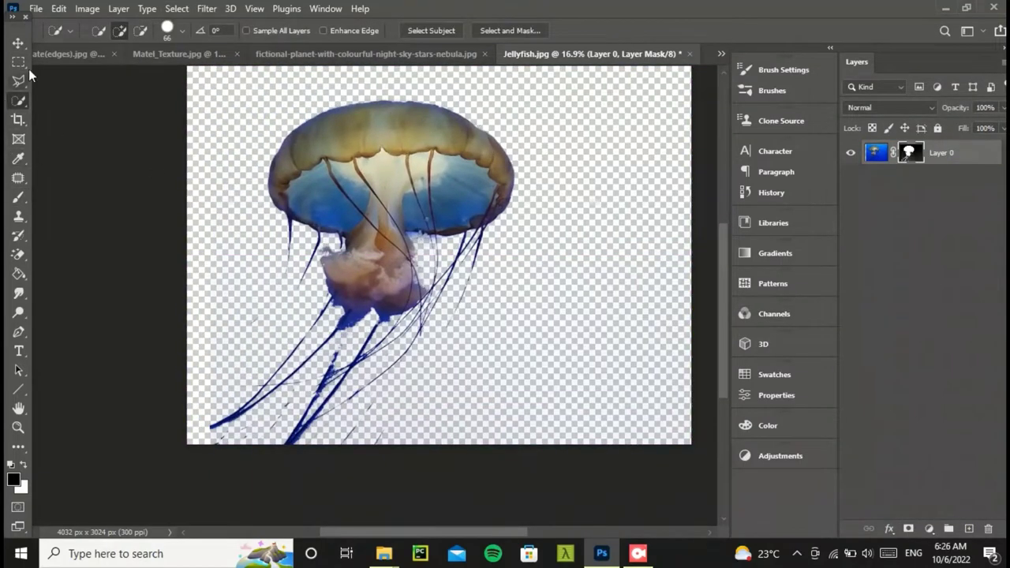
Add a Levels adjustment and a jellyfish mask, then set up a soft masking brush.
{"action": "left_click", "coordinate": [928, 528]}
{"action": "left_click", "coordinate": [907, 321]}
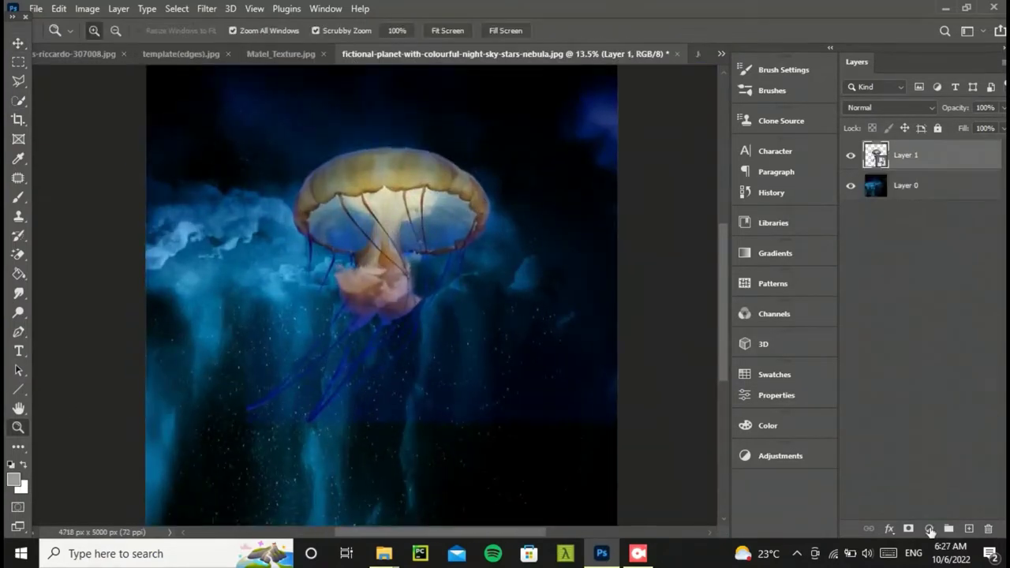
{"action": "left_click", "coordinate": [908, 528]}
{"action": "key", "text": "b"}
{"action": "right_click", "coordinate": [398, 272]}
{"action": "key", "text": "Escape"}
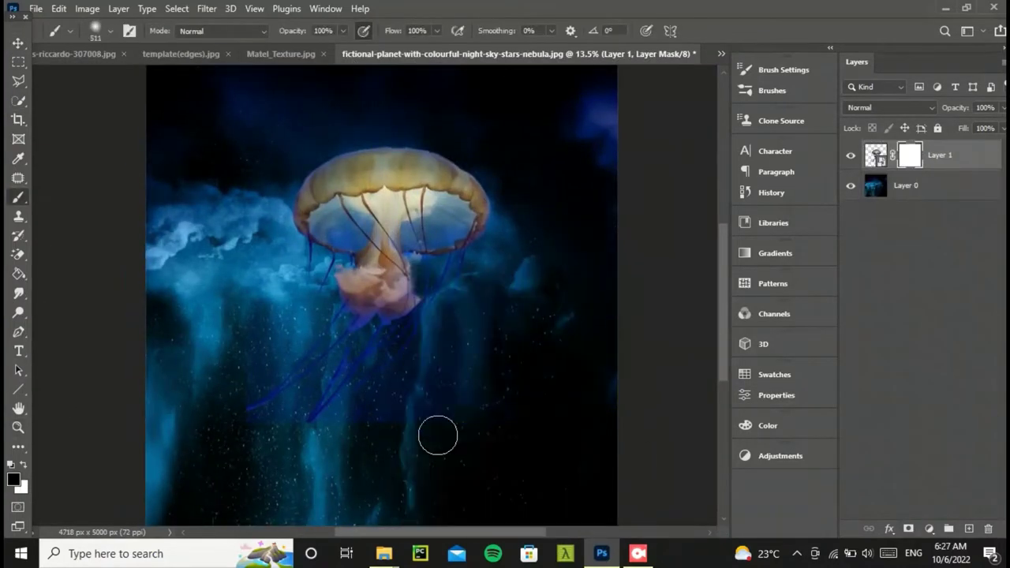
{"action": "right_click", "coordinate": [612, 119]}
{"action": "key", "text": "Escape"}
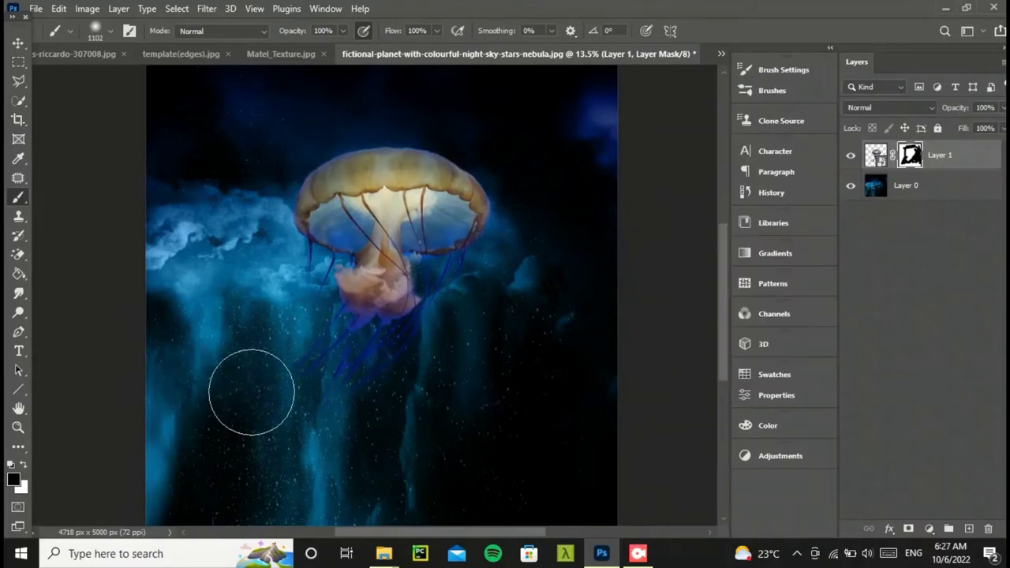
Enlarge, distort and slightly tilt the jellyfish over the nebula with Free Transform.
{"action": "right_click", "coordinate": [950, 155]}
{"action": "key", "text": "Escape"}
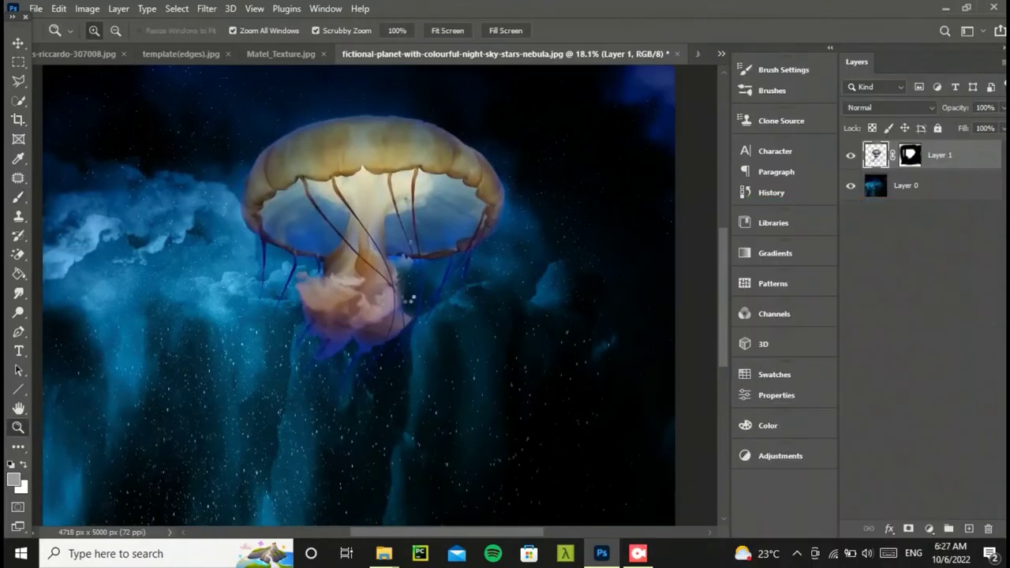
{"action": "key", "text": "ctrl+minus"}
{"action": "key", "text": "ctrl+minus"}
{"action": "key", "text": "ctrl+minus"}
{"action": "key", "text": "ctrl+t"}
{"action": "left_click_drag", "start_coordinate": [545, 292], "coordinate": [591, 273]}
{"action": "left_click_drag", "start_coordinate": [297, 416], "coordinate": [293, 379]}
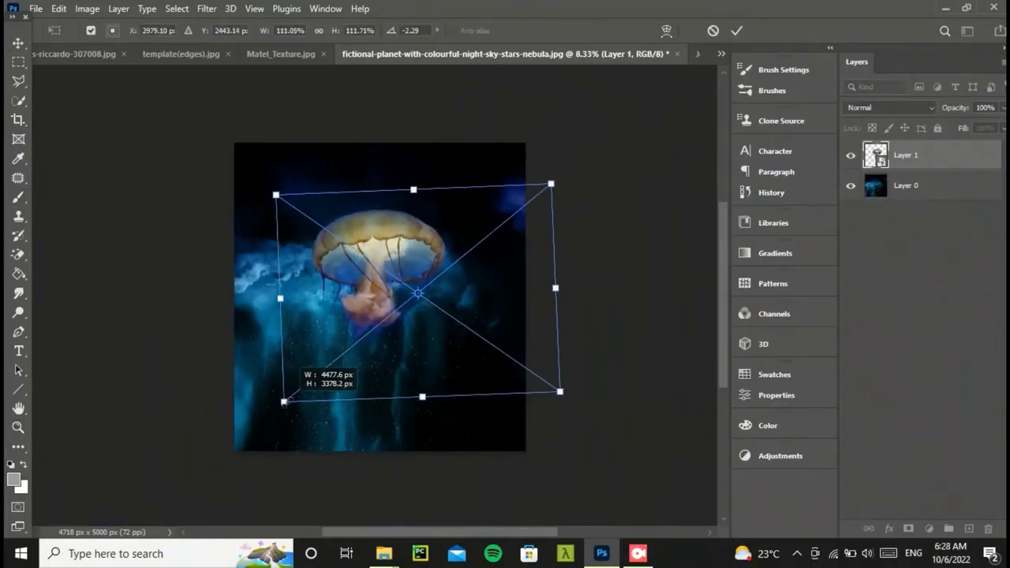
{"action": "left_click_drag", "start_coordinate": [545, 169], "coordinate": [571, 173]}
{"action": "key", "text": "Return"}
{"action": "key", "text": "ctrl+u"}
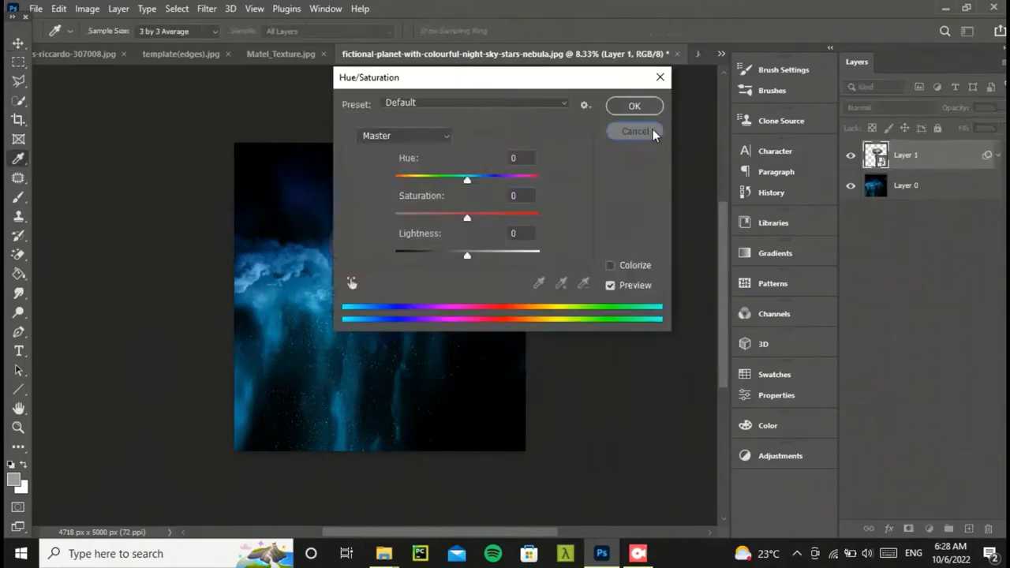
{"action": "left_click", "coordinate": [654, 128]}
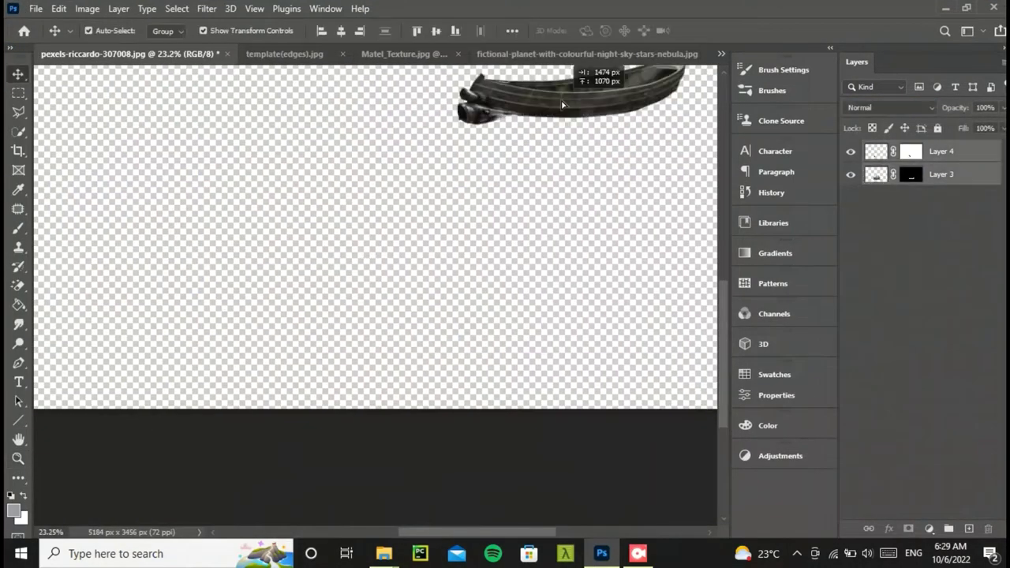
Place the boat below the jellyfish and stretch both jellyfish layers slightly taller.
{"action": "left_click_drag", "start_coordinate": [562, 105], "coordinate": [327, 342]}
{"action": "left_click_drag", "start_coordinate": [412, 342], "coordinate": [398, 330]}
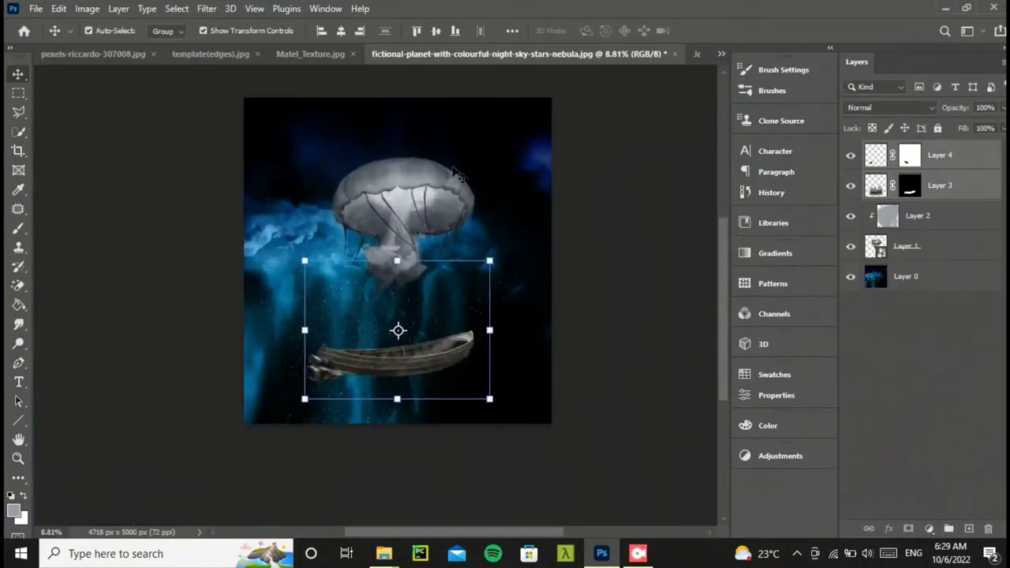
{"action": "left_click", "coordinate": [914, 215]}
{"action": "left_click", "coordinate": [915, 245], "text": "shift"}
{"action": "key", "text": "ctrl+t"}
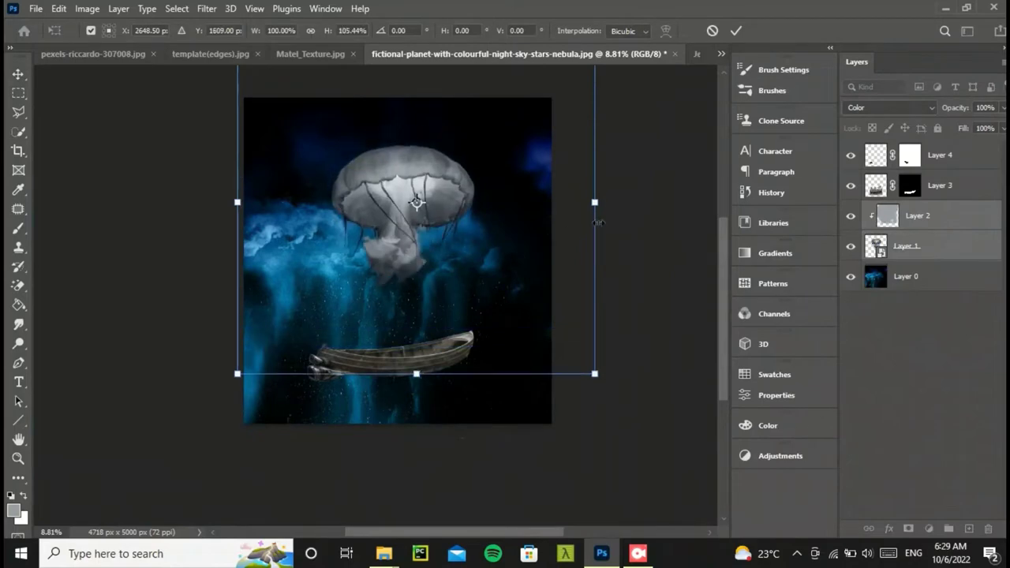
{"action": "left_click_drag", "start_coordinate": [598, 223], "coordinate": [608, 182]}
{"action": "key", "text": "Return"}
Group the jellyfish layers into a folder named monster.
{"action": "key", "text": "z"}
{"action": "left_click_drag", "start_coordinate": [469, 277], "coordinate": [552, 276]}
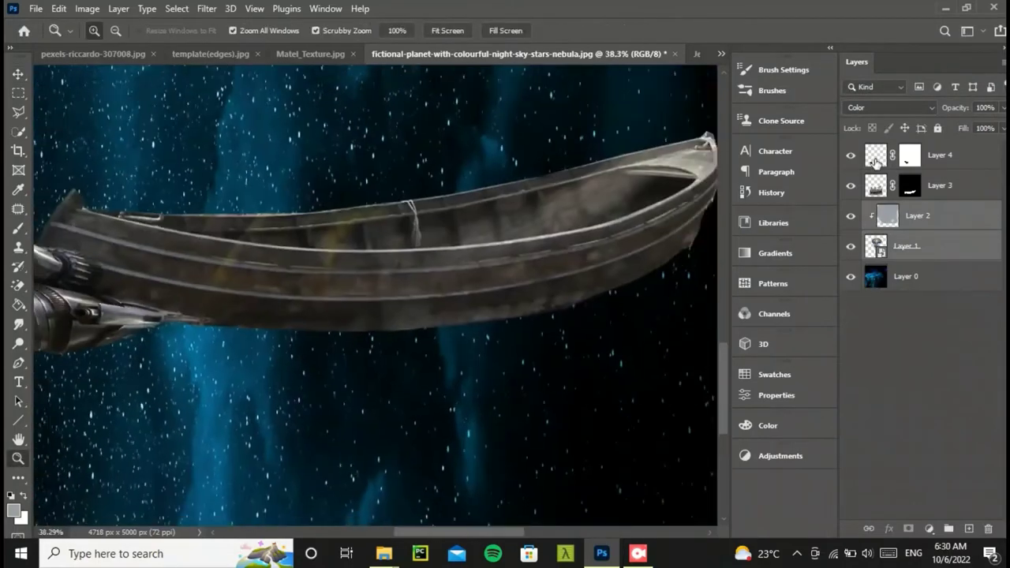
{"action": "key", "text": "ctrl+g"}
{"action": "key", "text": "ctrl+minus"}
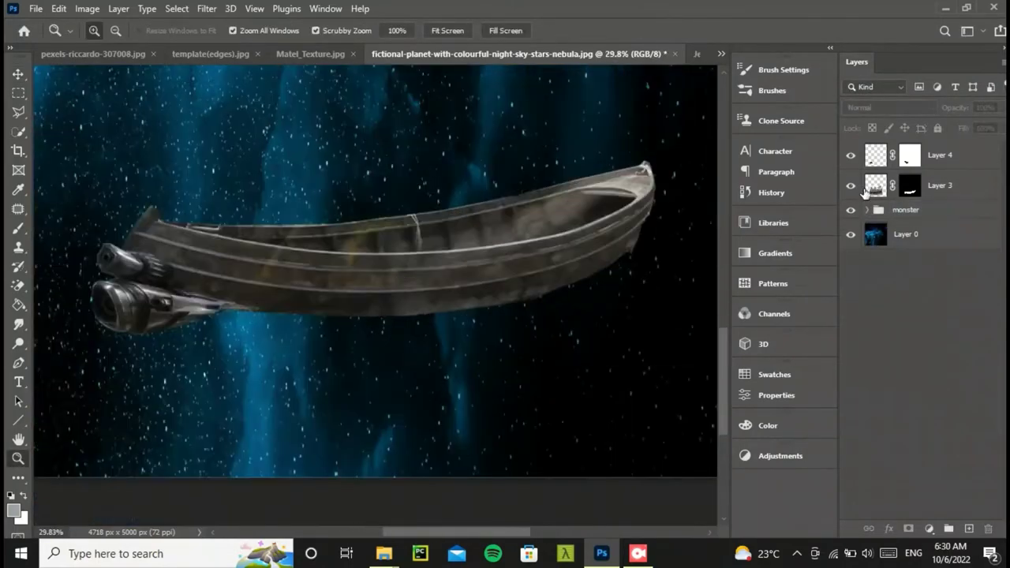
{"action": "mouse_move", "coordinate": [441, 291]}
{"action": "left_mouse_down"}
{"action": "mouse_move", "coordinate": [505, 291]}
{"action": "mouse_move", "coordinate": [34, 371]}
{"action": "left_mouse_up"}
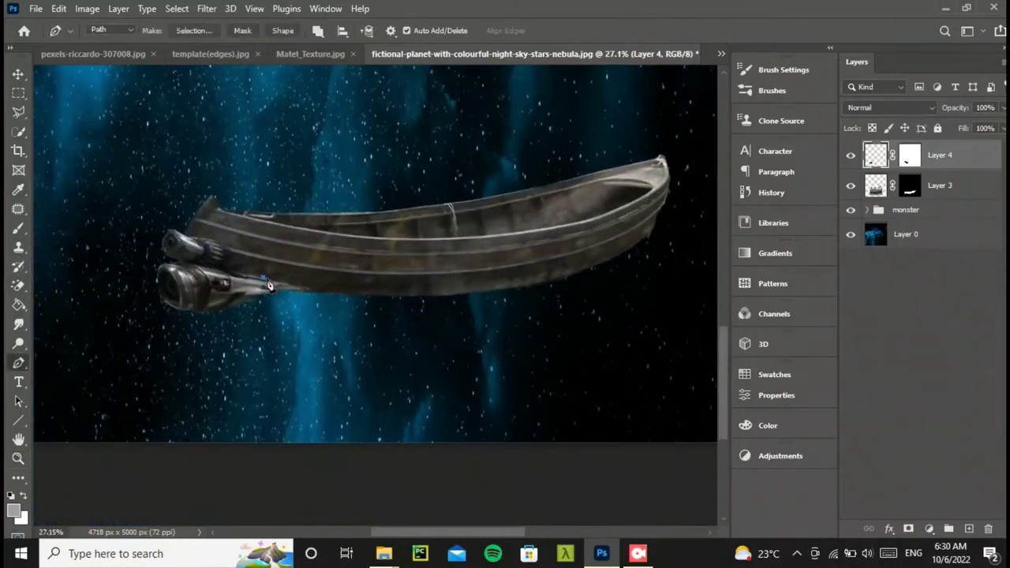
Paint the selected lower hull flat brown on a new Layer 5 and deselect.
{"action": "scroll", "coordinate": [598, 120], "scroll_direction": "up", "scroll_amount": 3}
{"action": "scroll", "coordinate": [598, 121], "scroll_direction": "right", "scroll_amount": 5}
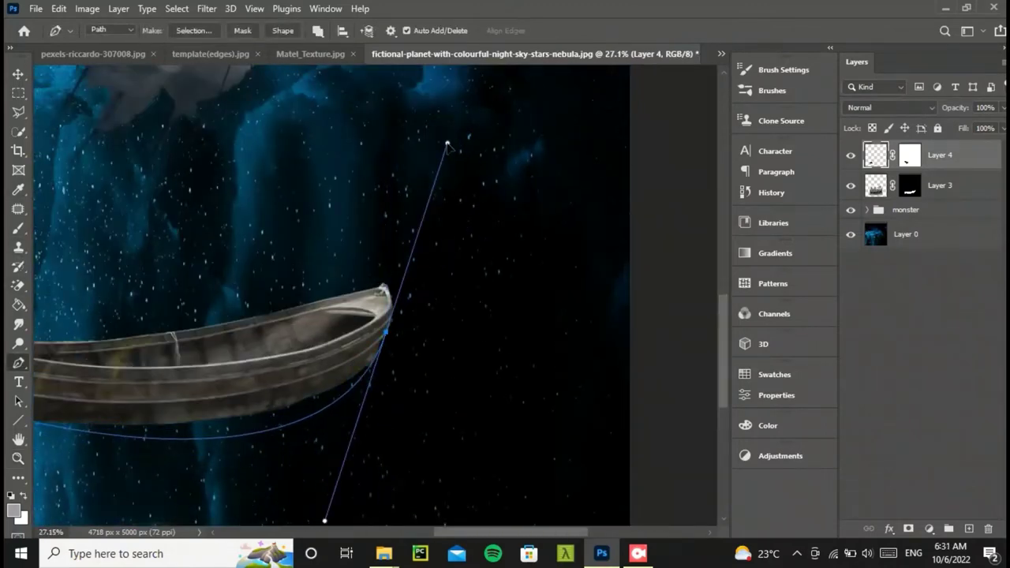
{"action": "scroll", "coordinate": [447, 145], "scroll_direction": "left", "scroll_amount": 5}
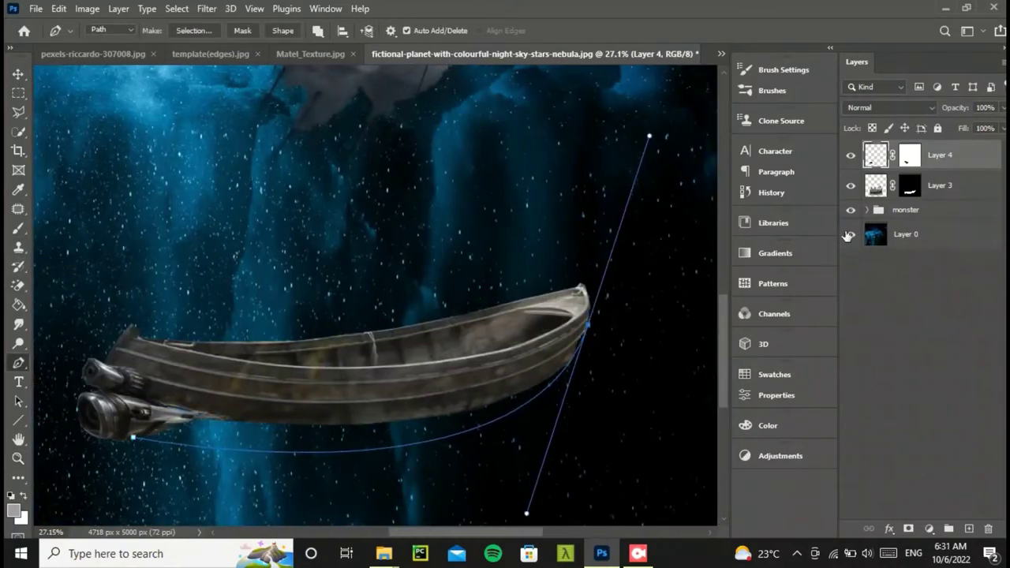
{"action": "left_click", "coordinate": [968, 530]}
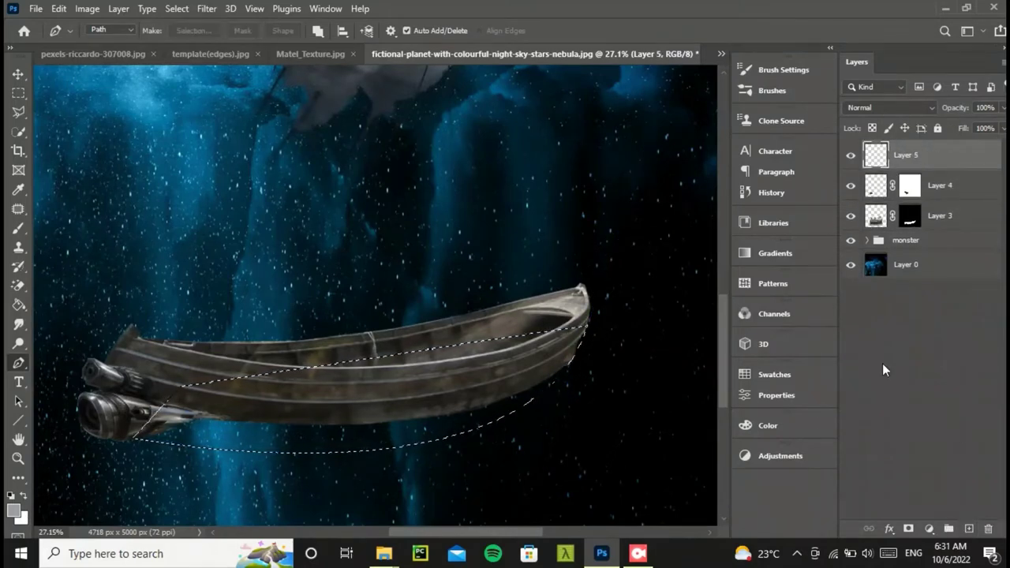
{"action": "left_click_drag", "start_coordinate": [395, 416], "coordinate": [513, 394]}
{"action": "key", "text": "ctrl+d"}
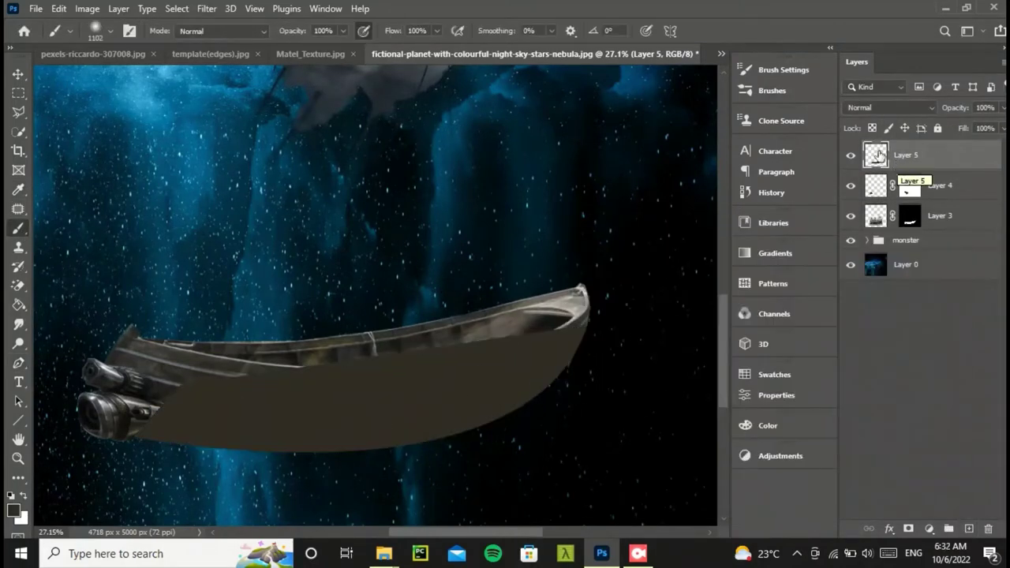
{"action": "left_click", "coordinate": [890, 107]}
Drag the Matel_Texture rust image into the nebula composite.
{"action": "key", "text": "Escape"}
{"action": "left_click", "coordinate": [310, 54]}
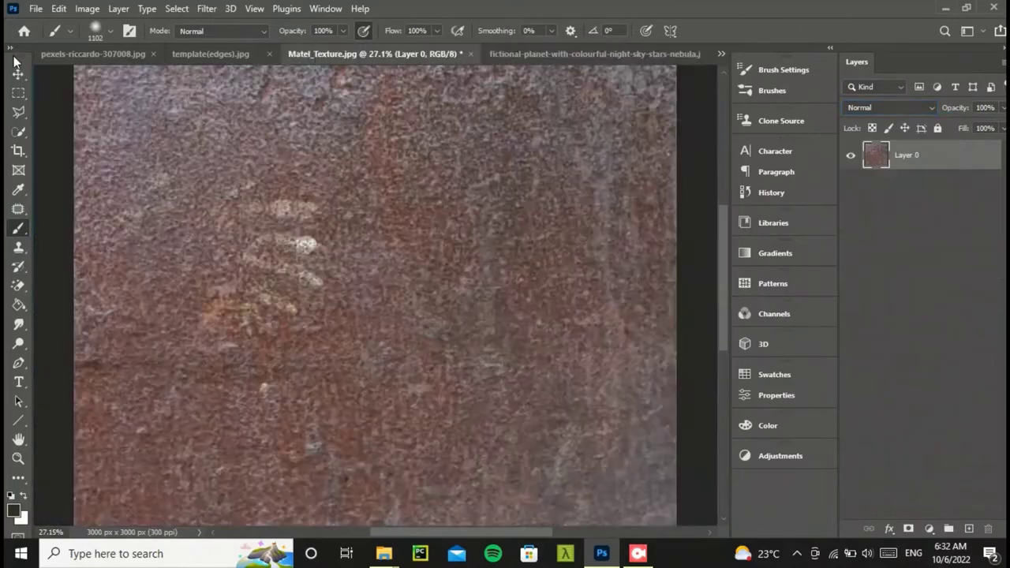
{"action": "left_click", "coordinate": [521, 53]}
{"action": "key", "text": "v"}
{"action": "left_click", "coordinate": [293, 54]}
{"action": "left_click_drag", "start_coordinate": [517, 208], "coordinate": [925, 409]}
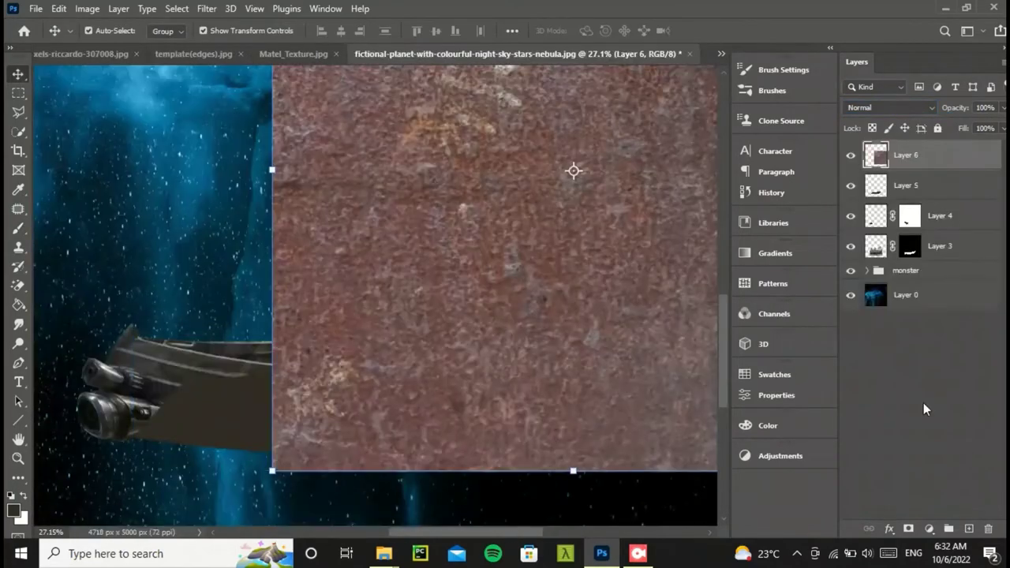
Clip the rust texture to the boat in Luminosity mode at 17% opacity.
{"action": "left_click", "coordinate": [895, 169], "text": "alt"}
{"action": "left_click", "coordinate": [890, 107]}
{"action": "key", "text": "z"}
{"action": "left_click", "coordinate": [868, 462]}
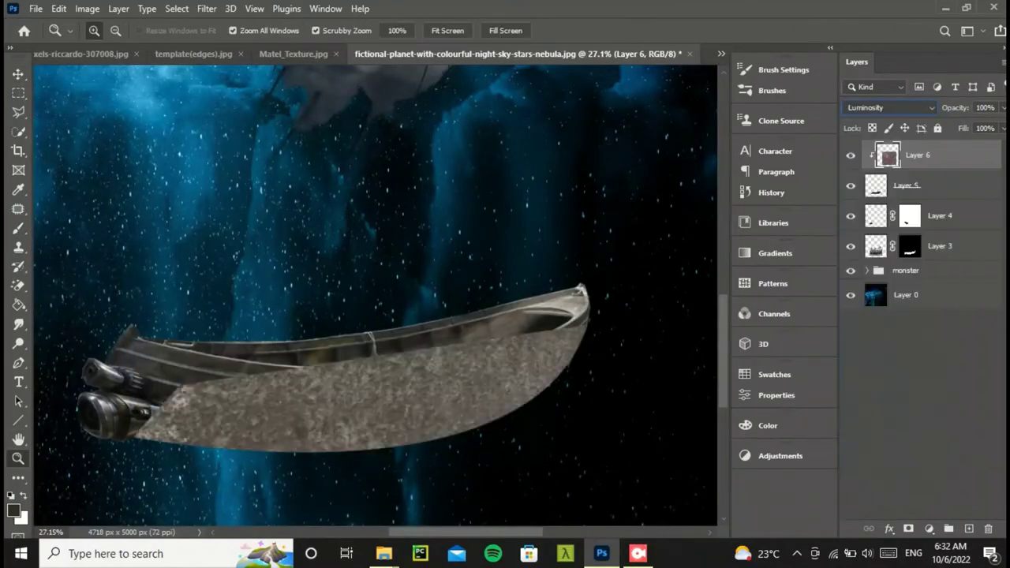
{"action": "key", "text": "1"}
{"action": "key", "text": "7"}
Mask the texture, merge it into the boat layer, and set brush size 84.
{"action": "left_click", "coordinate": [908, 528]}
{"action": "key", "text": "b"}
{"action": "right_click", "coordinate": [592, 270]}
{"action": "key", "text": "Escape"}
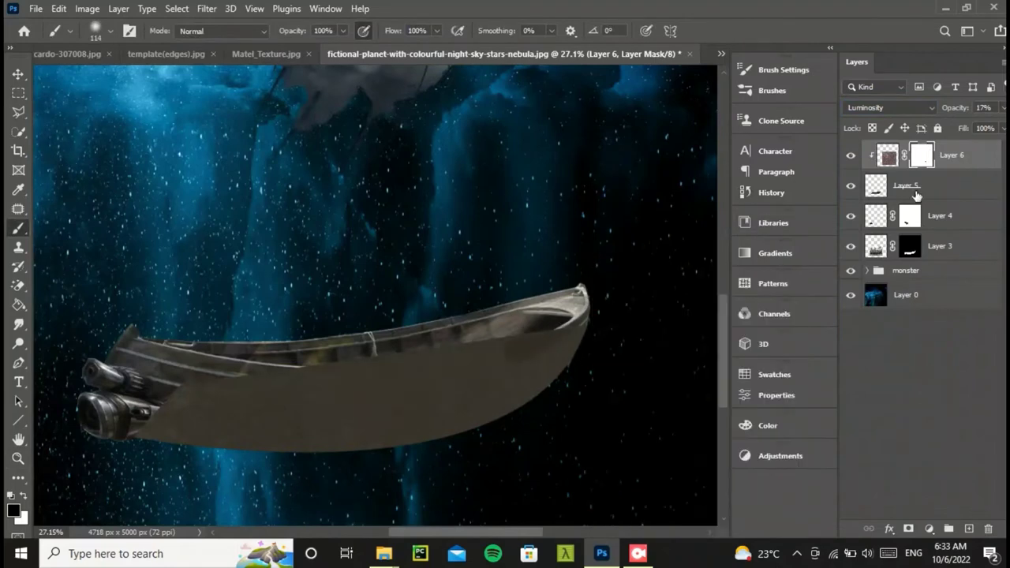
{"action": "right_click", "coordinate": [915, 195]}
{"action": "right_click", "coordinate": [505, 347]}
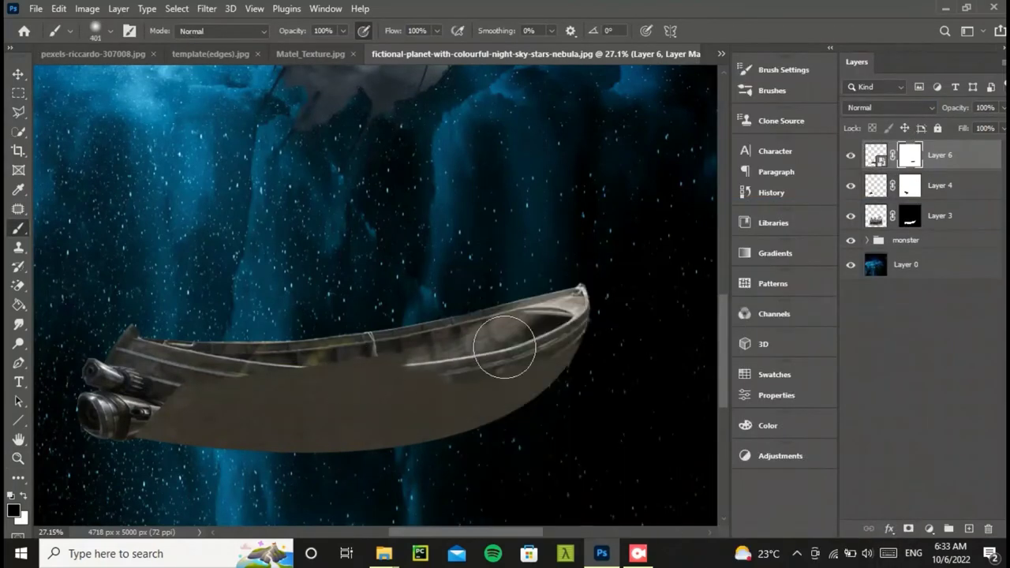
{"action": "right_click", "coordinate": [505, 347]}
{"action": "double_click", "coordinate": [412, 400]}
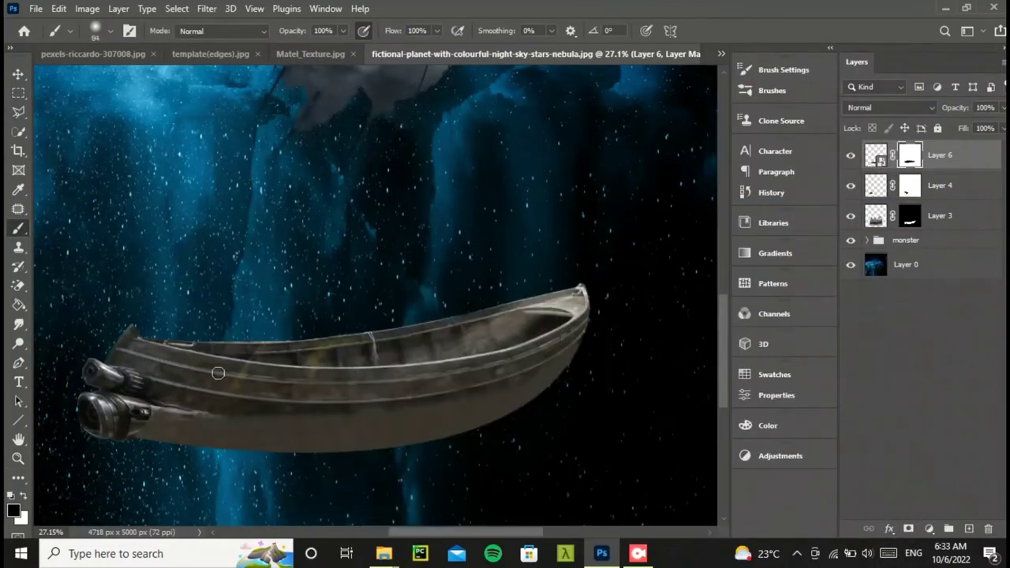
Add a Color Balance adjustment to the boat, nudging midtones toward red.
{"action": "left_click", "coordinate": [928, 529]}
{"action": "left_click", "coordinate": [913, 339]}
{"action": "left_click_drag", "start_coordinate": [621, 348], "coordinate": [625, 347]}
Nudge Color Balance midtones toward green and blue, then warm the Shadows.
{"action": "left_click_drag", "start_coordinate": [619, 394], "coordinate": [624, 394]}
{"action": "left_click_drag", "start_coordinate": [621, 371], "coordinate": [625, 371]}
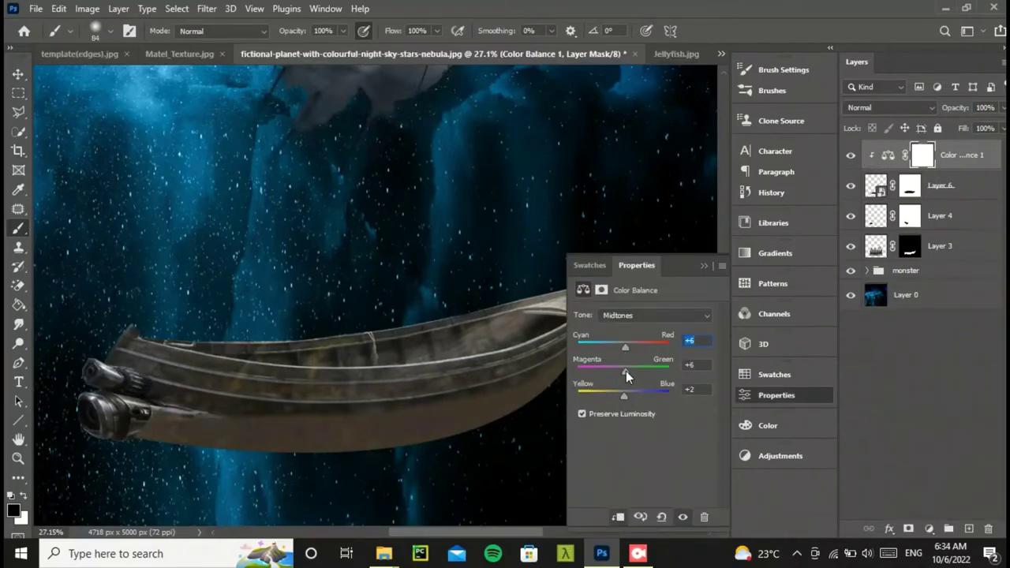
{"action": "left_click", "coordinate": [655, 314]}
{"action": "left_click", "coordinate": [631, 327]}
Add a Curves adjustment that darkens the boat.
{"action": "left_click", "coordinate": [928, 528]}
{"action": "left_click", "coordinate": [917, 336]}
{"action": "left_click_drag", "start_coordinate": [646, 410], "coordinate": [655, 426]}
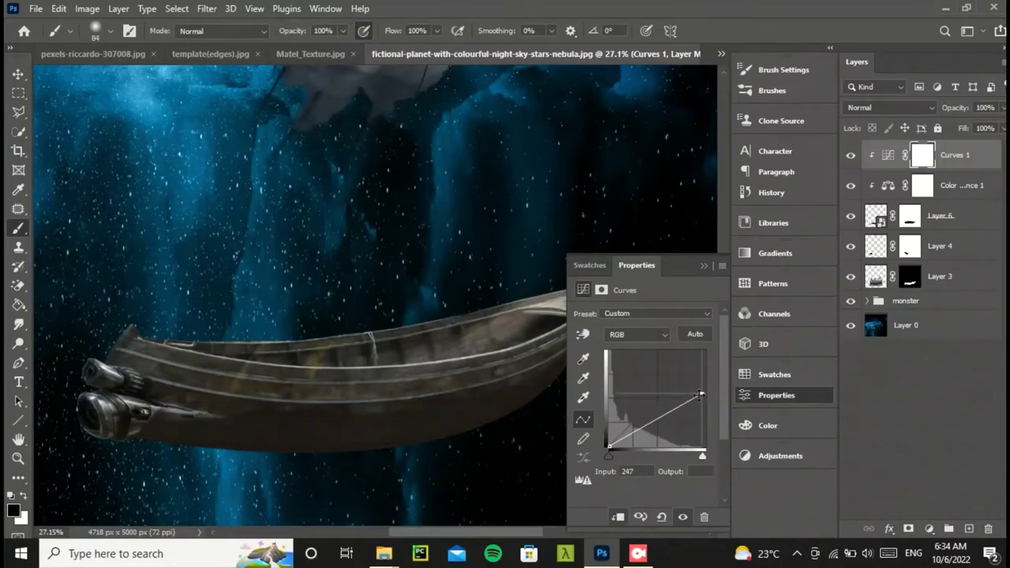
{"action": "left_click", "coordinate": [909, 215]}
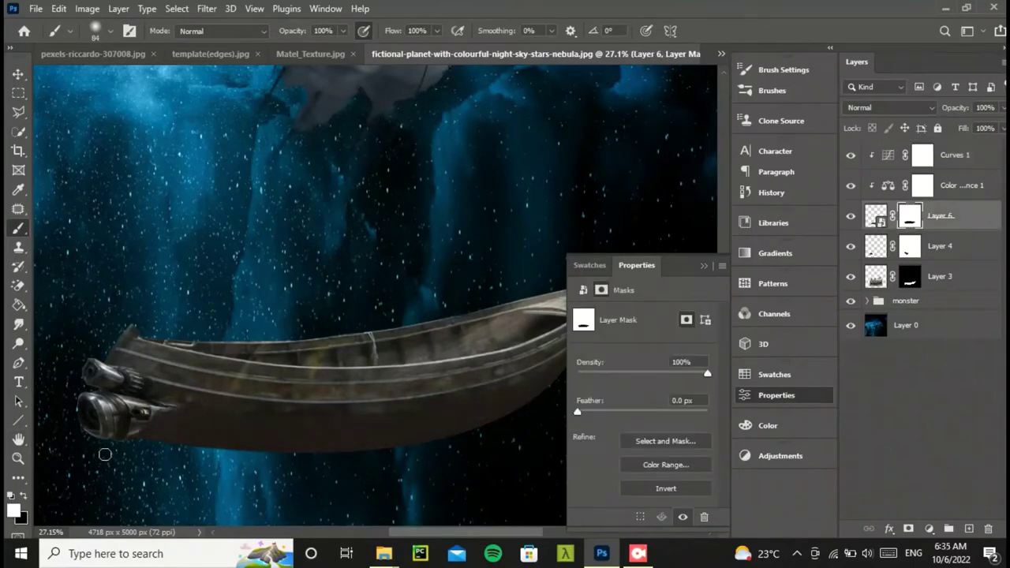
{"action": "left_click_drag", "start_coordinate": [386, 366], "coordinate": [563, 412]}
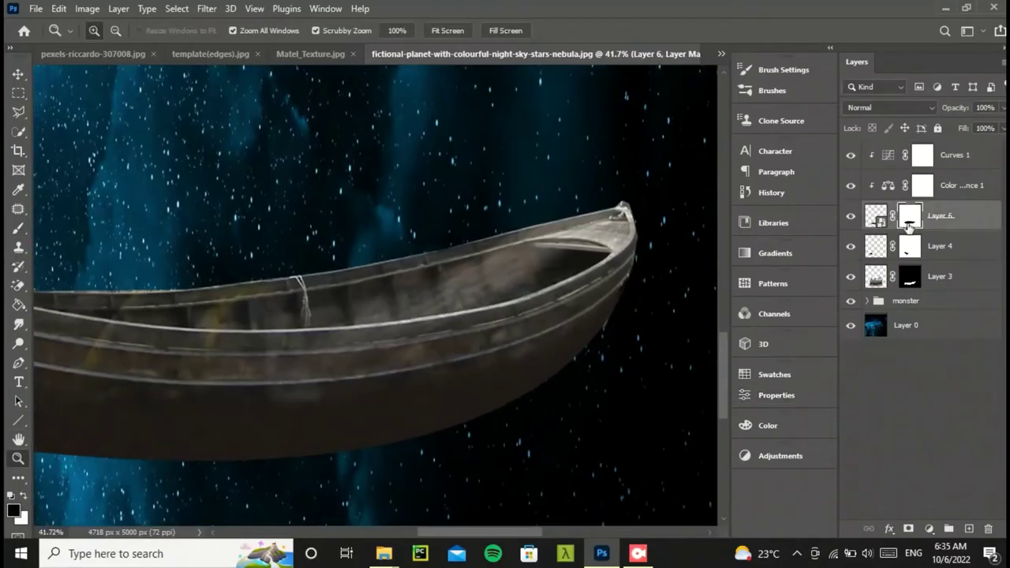
Group the boat layers into Group 1 and add a Hue/Saturation adjustment.
{"action": "left_click", "coordinate": [929, 528]}
{"action": "left_click", "coordinate": [947, 246], "text": "shift"}
{"action": "left_click", "coordinate": [955, 154], "text": "shift"}
{"action": "key", "text": "ctrl+g"}
{"action": "left_click", "coordinate": [928, 529]}
{"action": "left_click", "coordinate": [927, 372]}
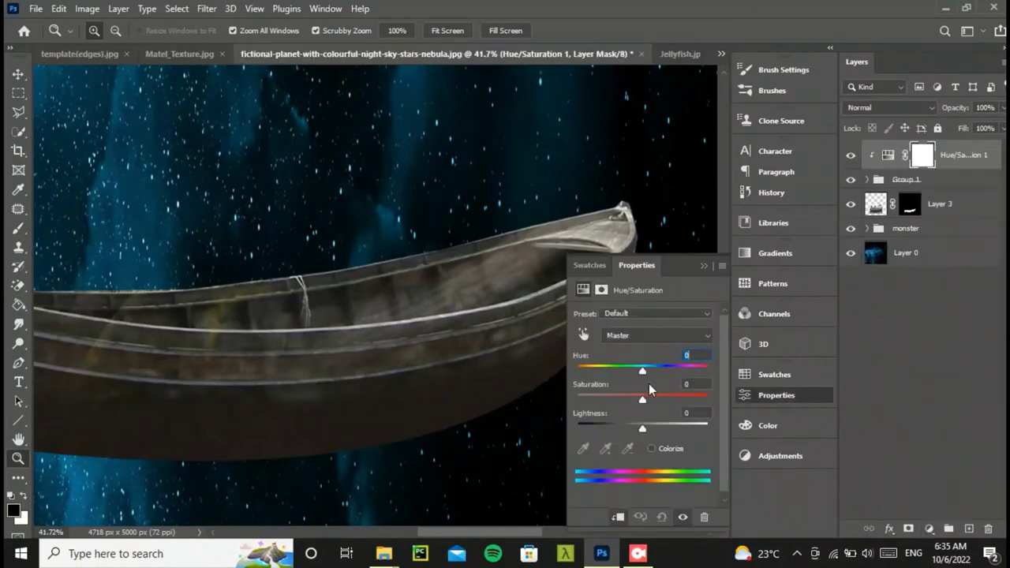
{"action": "left_click_drag", "start_coordinate": [870, 203], "coordinate": [907, 179]}
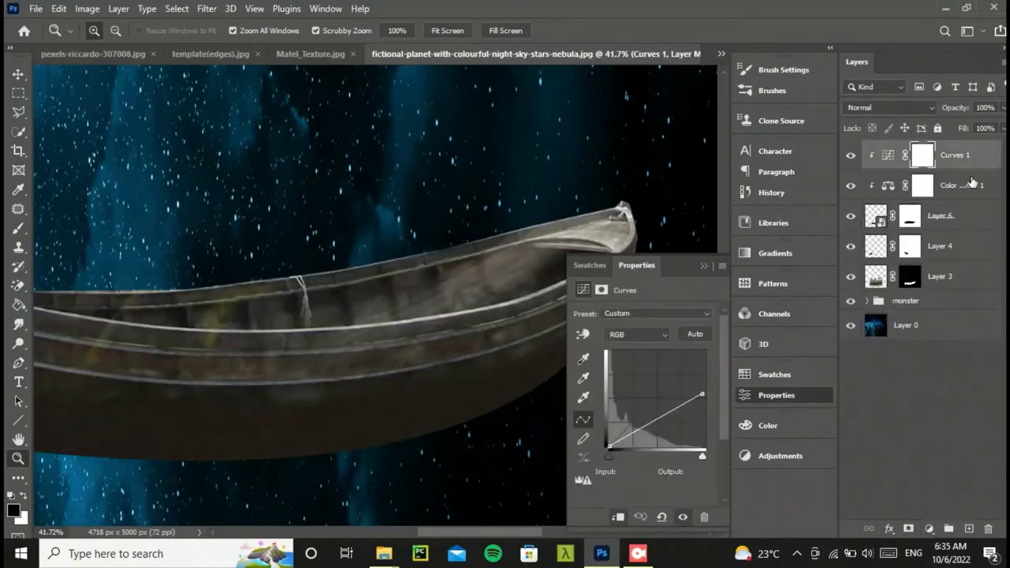
Add a second Color Balance adjustment above Group 1.
{"action": "left_click", "coordinate": [867, 149]}
{"action": "left_click", "coordinate": [931, 528]}
{"action": "left_click", "coordinate": [927, 386]}
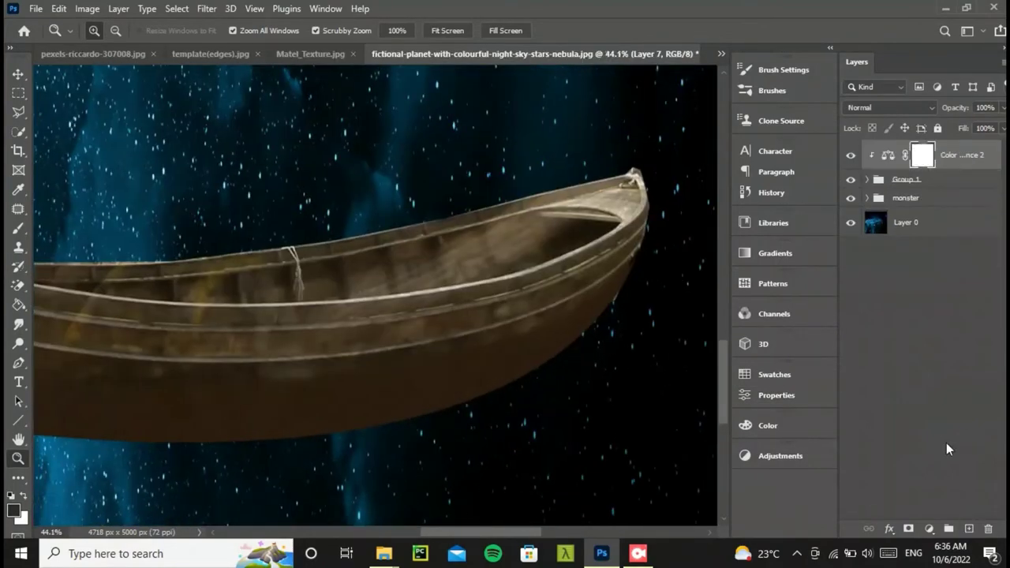
Add an Exposure adjustment darkened strongly to about -3.64.
{"action": "left_click", "coordinate": [928, 528]}
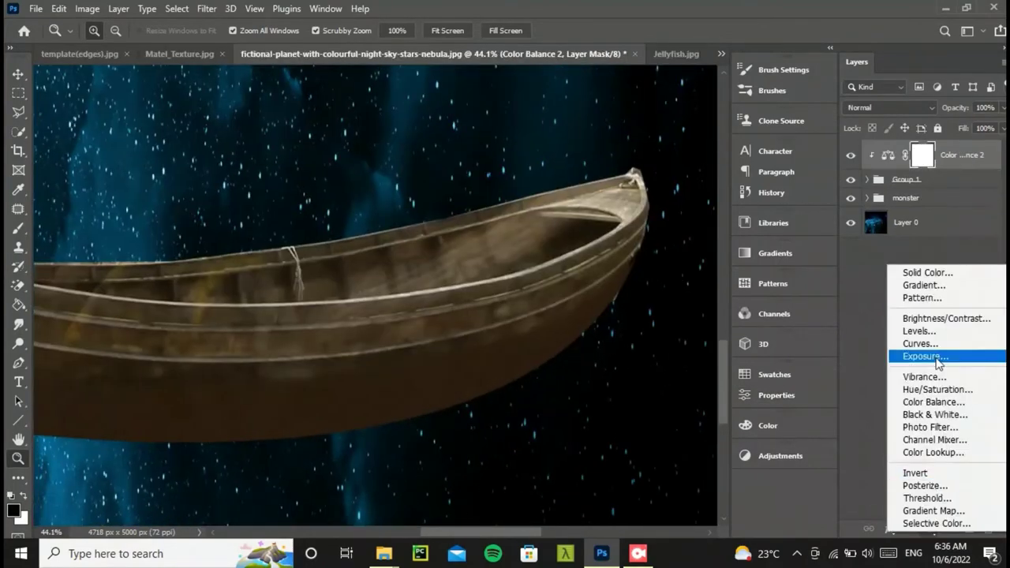
{"action": "left_click", "coordinate": [915, 296]}
{"action": "left_click_drag", "start_coordinate": [643, 350], "coordinate": [606, 350]}
{"action": "left_click_drag", "start_coordinate": [645, 379], "coordinate": [643, 381]}
Invert the Exposure mask and paint white along the boat's lower hull.
{"action": "key", "text": "ctrl+i"}
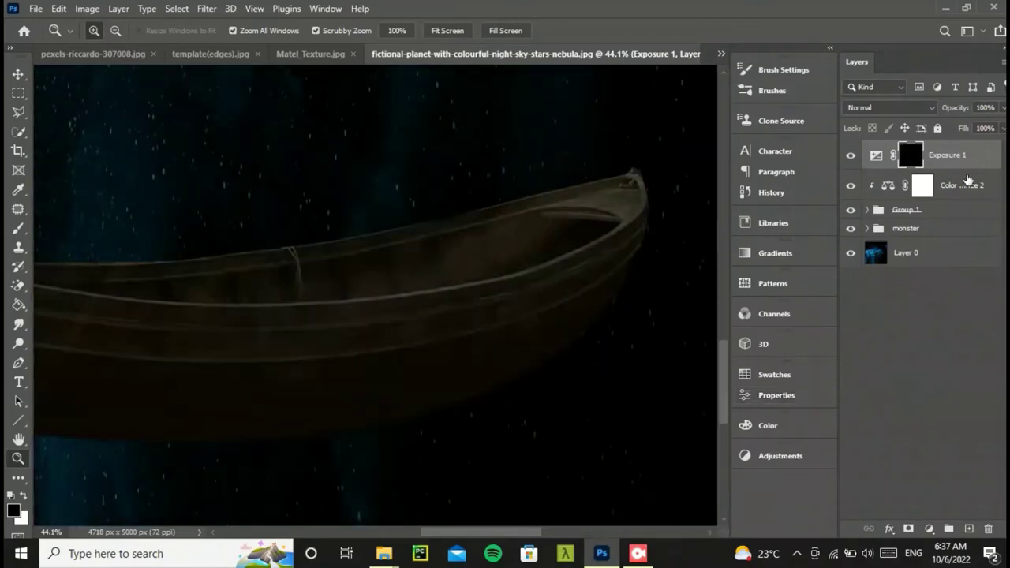
{"action": "key", "text": "b"}
{"action": "right_click", "coordinate": [584, 276]}
{"action": "key", "text": "Escape"}
{"action": "key", "text": "x"}
{"action": "left_click_drag", "start_coordinate": [537, 325], "coordinate": [300, 379]}
{"action": "left_click_drag", "start_coordinate": [498, 533], "coordinate": [462, 534]}
{"action": "left_click_drag", "start_coordinate": [395, 410], "coordinate": [265, 427]}
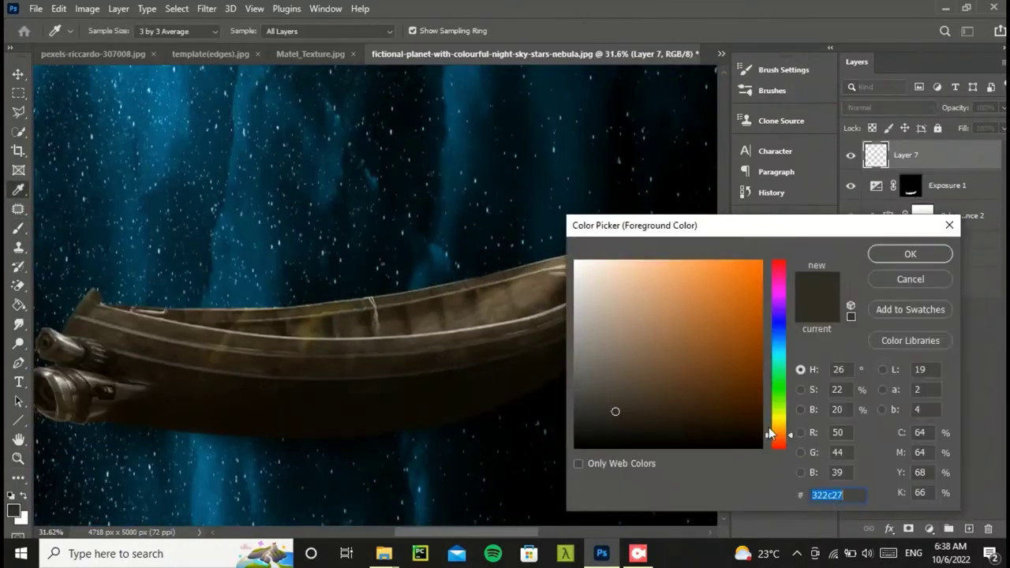
Paint orange over the boat on Layer 7 at full flow and set it to Color Dodge.
{"action": "left_click_drag", "start_coordinate": [552, 296], "coordinate": [221, 336]}
{"action": "key", "text": "ctrl+z"}
{"action": "key", "text": "shift+0"}
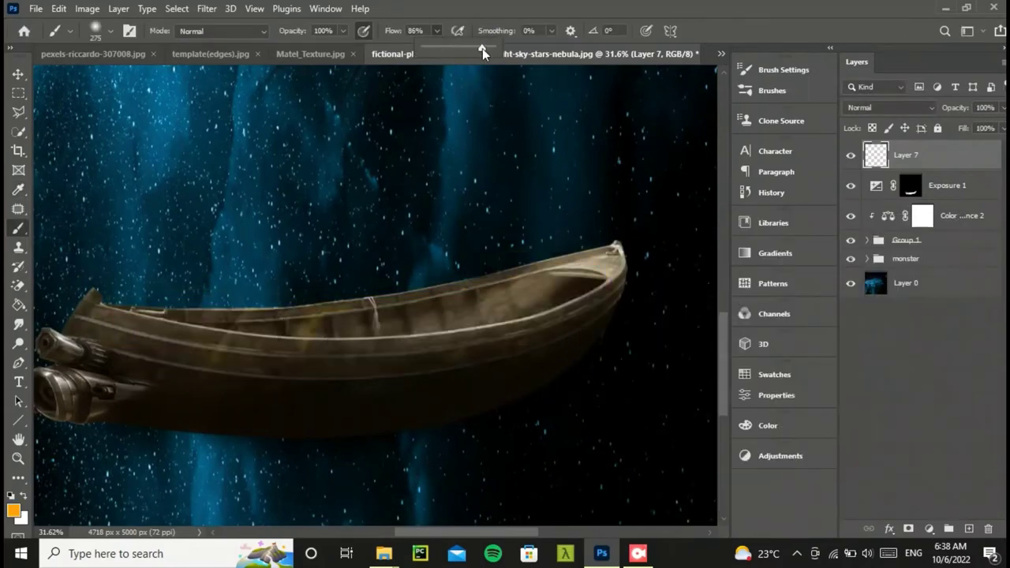
{"action": "mouse_move", "coordinate": [119, 331]}
{"action": "left_mouse_down"}
{"action": "mouse_move", "coordinate": [518, 299]}
{"action": "mouse_move", "coordinate": [497, 284]}
{"action": "left_mouse_up"}
{"action": "left_click", "coordinate": [889, 107]}
{"action": "left_click", "coordinate": [864, 242]}
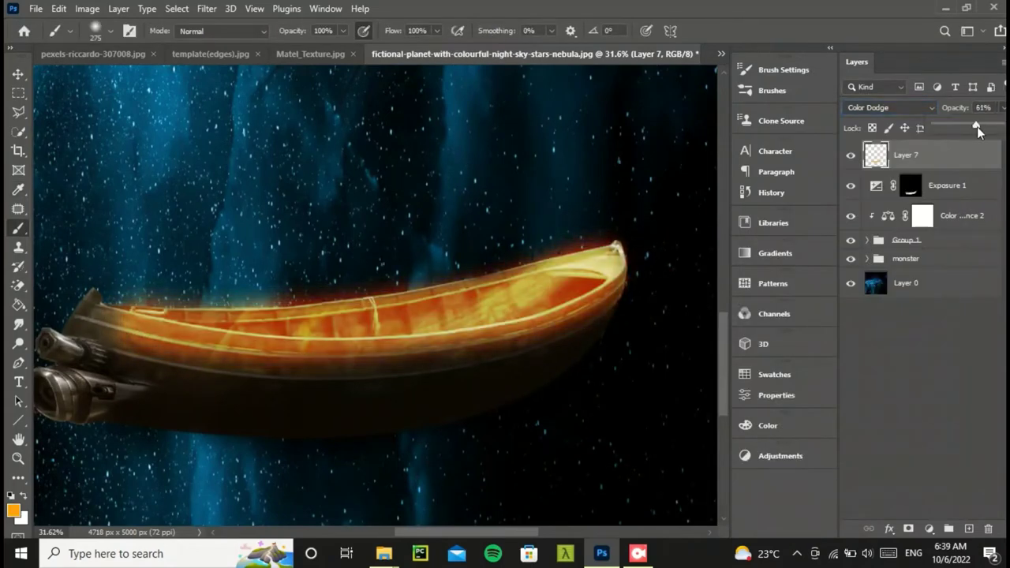
Zoom in and pan across the boat to inspect the orange glow.
{"action": "key", "text": "z"}
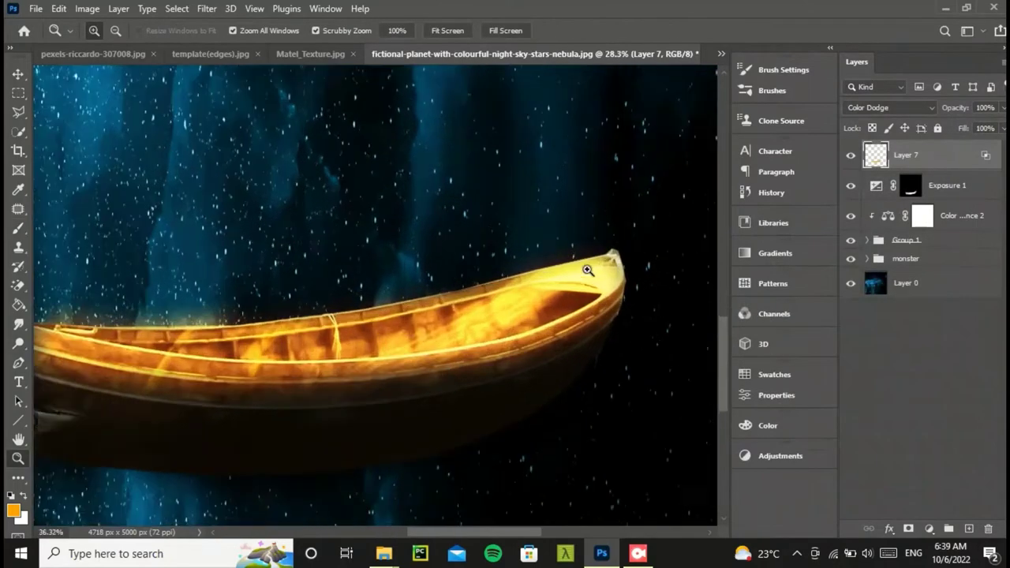
{"action": "left_click_drag", "start_coordinate": [102, 306], "coordinate": [23, 306]}
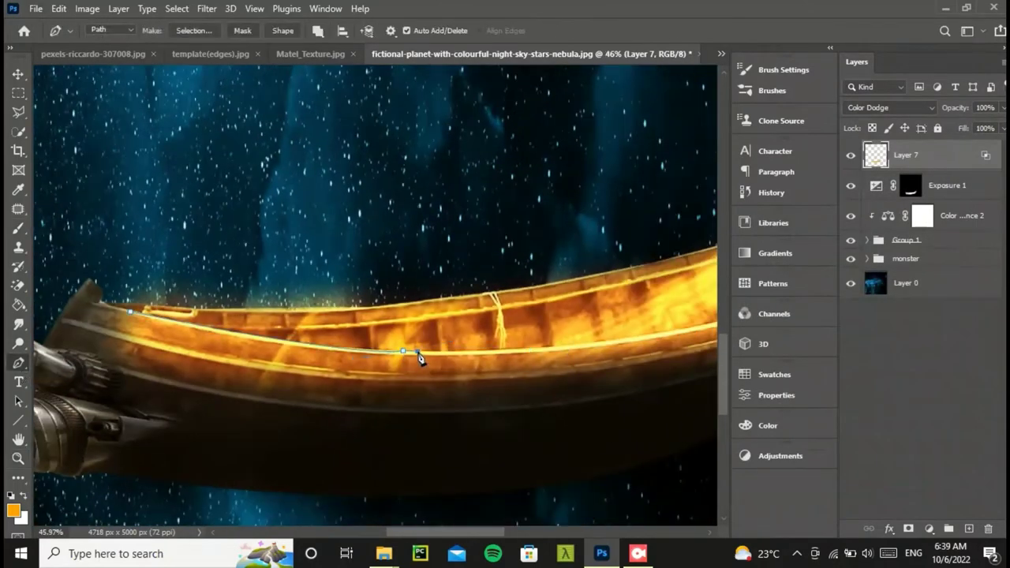
{"action": "scroll", "coordinate": [334, 305], "scroll_direction": "right", "scroll_amount": 5}
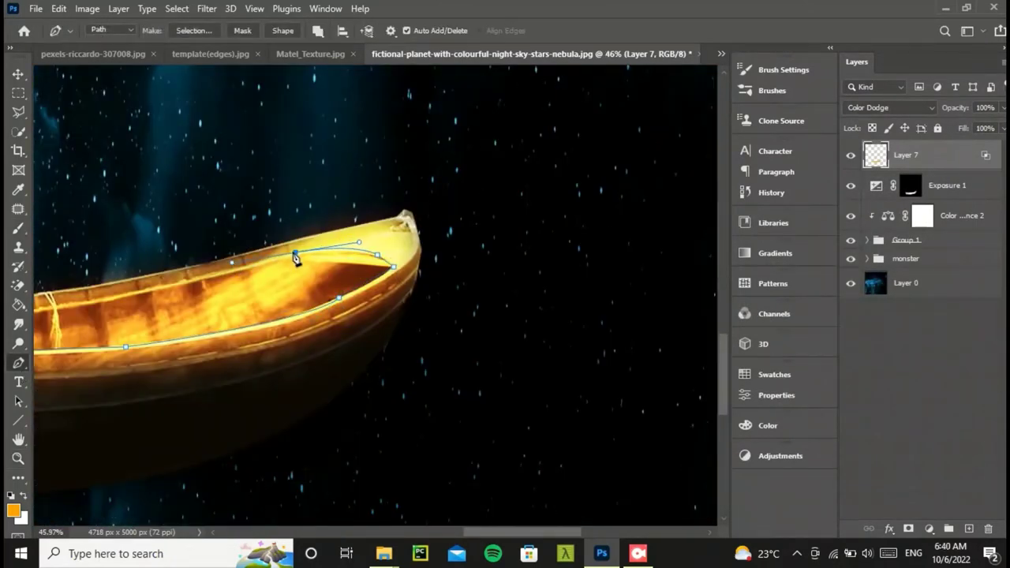
{"action": "left_click_drag", "start_coordinate": [519, 534], "coordinate": [380, 538]}
{"action": "scroll", "coordinate": [351, 288], "scroll_direction": "left", "scroll_amount": 5}
{"action": "scroll", "coordinate": [377, 295], "scroll_direction": "right", "scroll_amount": 10}
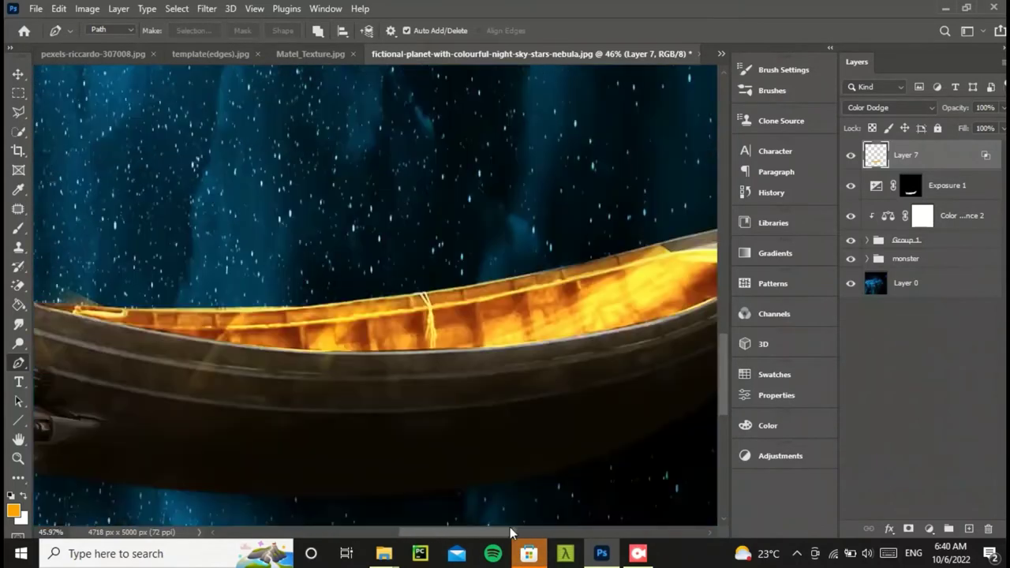
Mask Layer 7 and paint out the glow beyond the boat's interior with a 50 px brush.
{"action": "key", "text": "b"}
{"action": "left_click", "coordinate": [907, 528]}
{"action": "right_click", "coordinate": [616, 306]}
{"action": "type", "text": "50"}
{"action": "key", "text": "Return"}
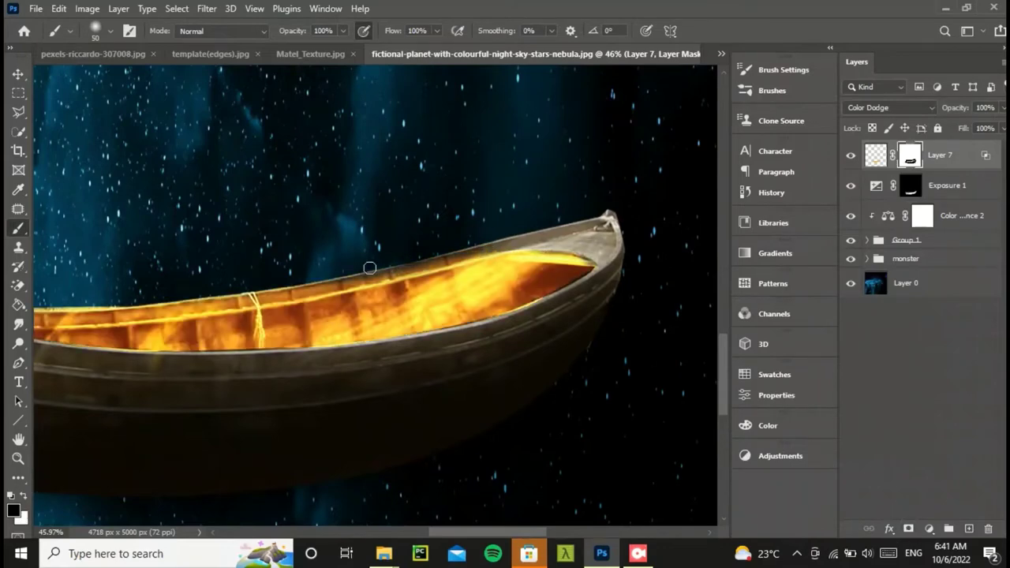
{"action": "scroll", "coordinate": [369, 268], "scroll_direction": "left", "scroll_amount": 5}
{"action": "key", "text": "bracketright"}
{"action": "key", "text": "bracketright"}
{"action": "key", "text": "bracketright"}
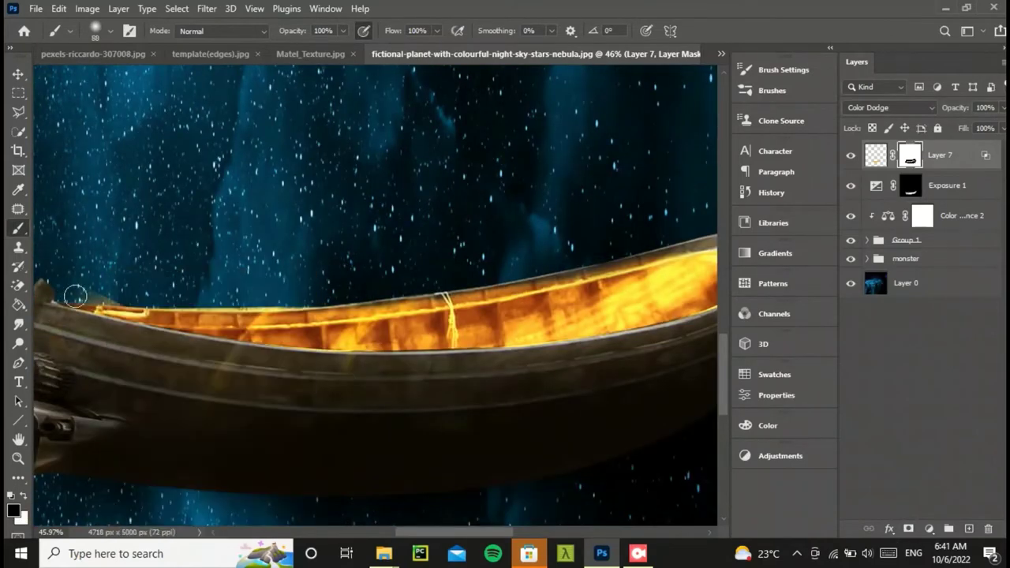
{"action": "scroll", "coordinate": [424, 249], "scroll_direction": "right", "scroll_amount": 5}
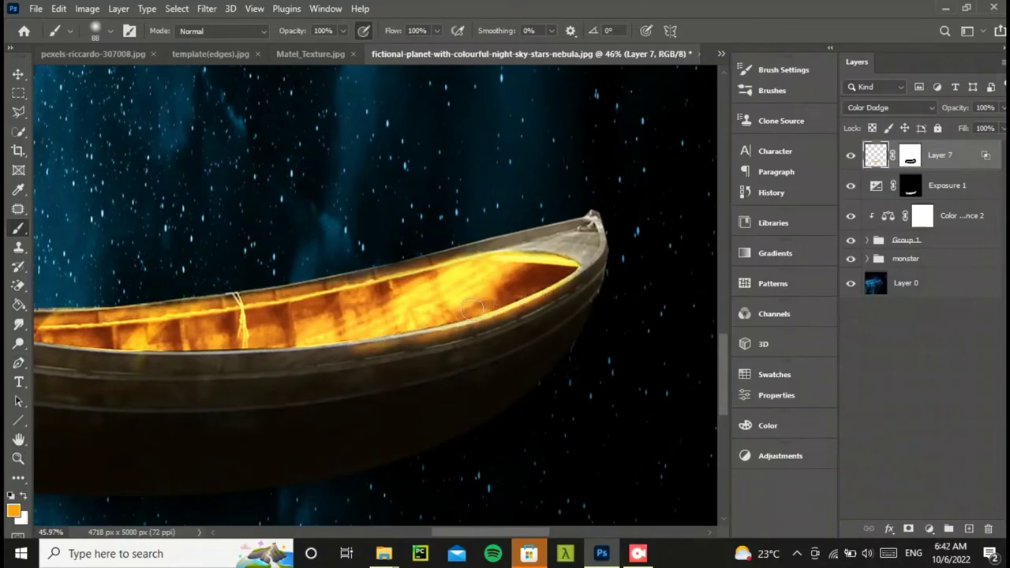
{"action": "scroll", "coordinate": [471, 308], "scroll_direction": "left", "scroll_amount": 5}
{"action": "scroll", "coordinate": [219, 388], "scroll_direction": "right", "scroll_amount": 5}
{"action": "scroll", "coordinate": [473, 307], "scroll_direction": "up", "scroll_amount": 2}
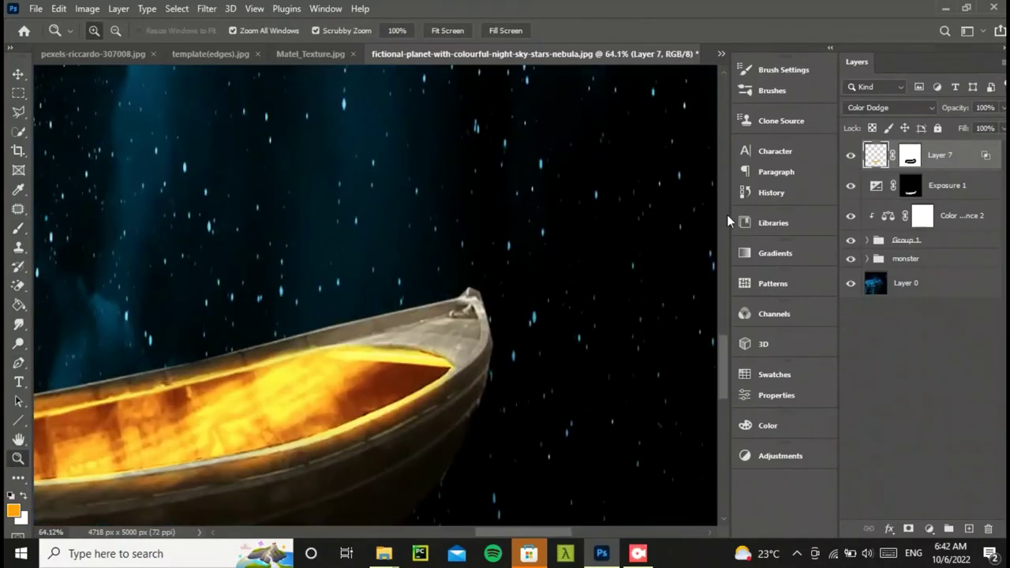
Confirm the glow layer's style settings, then zoom in on the boat's engines.
{"action": "key", "text": "h"}
{"action": "scroll", "coordinate": [264, 384], "scroll_direction": "down", "scroll_amount": 5}
{"action": "left_click", "coordinate": [889, 528]}
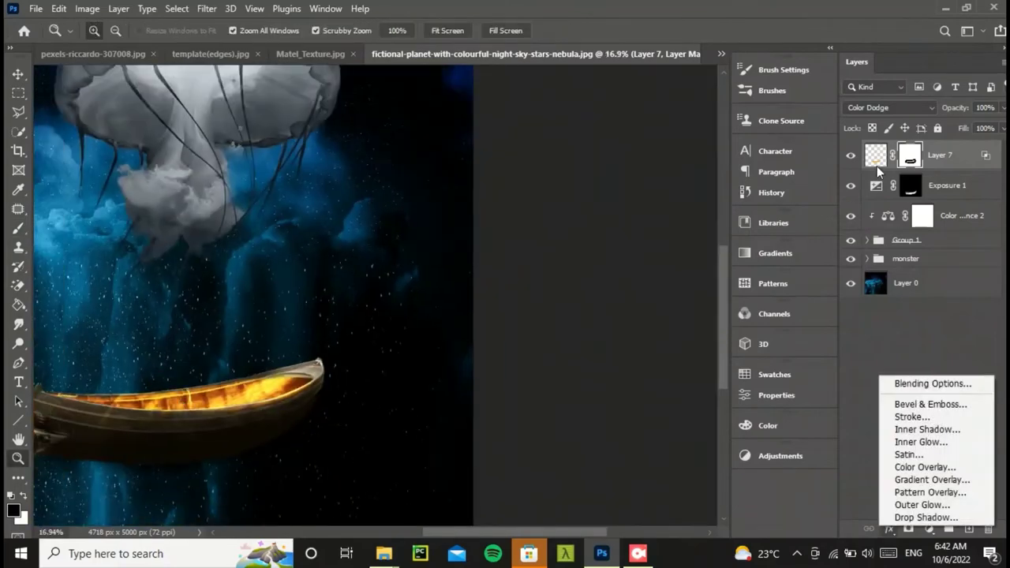
{"action": "left_click", "coordinate": [919, 384]}
{"action": "key", "text": "Return"}
{"action": "scroll", "coordinate": [244, 397], "scroll_direction": "up", "scroll_amount": 2}
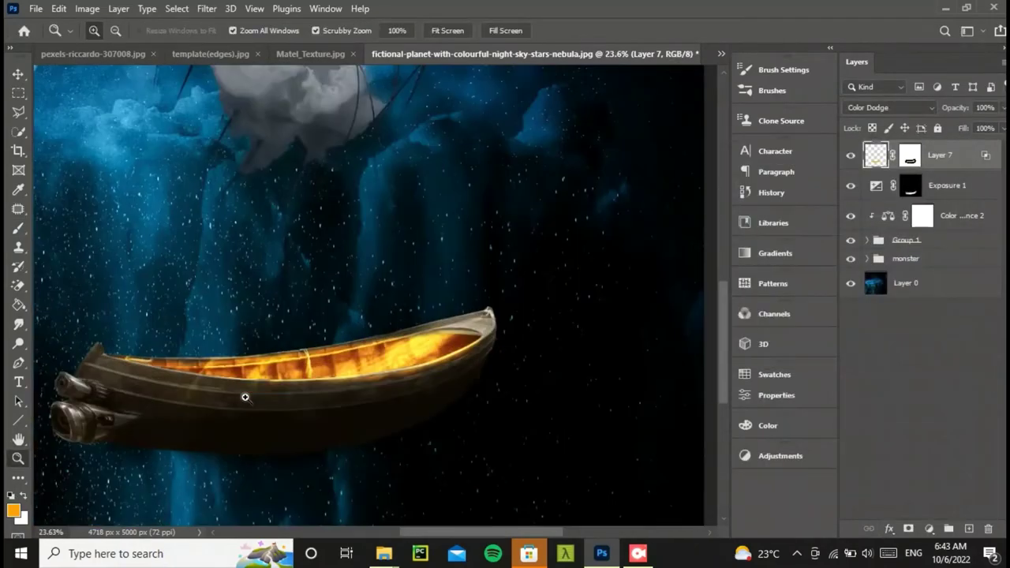
{"action": "scroll", "coordinate": [482, 192], "scroll_direction": "down", "scroll_amount": 4}
{"action": "key", "text": "v"}
{"action": "left_click_drag", "start_coordinate": [298, 213], "coordinate": [315, 213]}
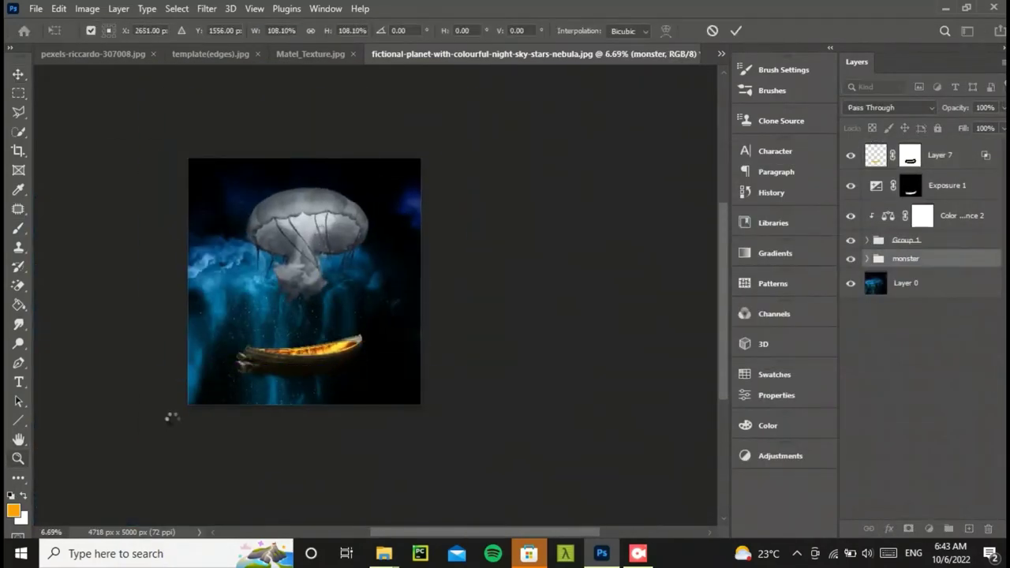
{"action": "key", "text": "z"}
{"action": "left_click_drag", "start_coordinate": [168, 418], "coordinate": [355, 388]}
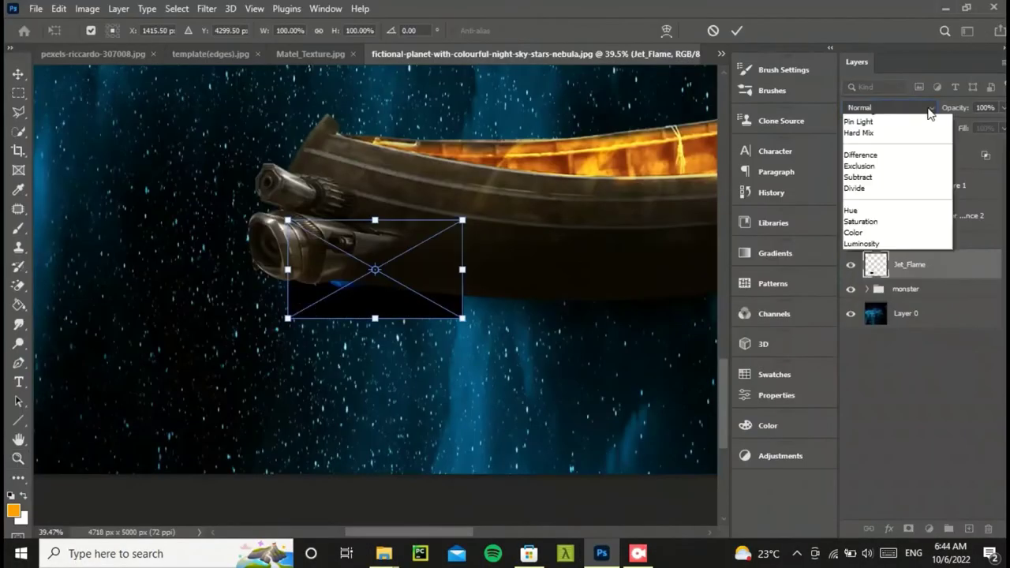
Place Jet_Flame behind the lower engine, flipped horizontally, and rasterize it for smudging.
{"action": "key", "text": "v"}
{"action": "left_click_drag", "start_coordinate": [339, 280], "coordinate": [284, 229]}
{"action": "key", "text": "ctrl+t"}
{"action": "right_click", "coordinate": [378, 256]}
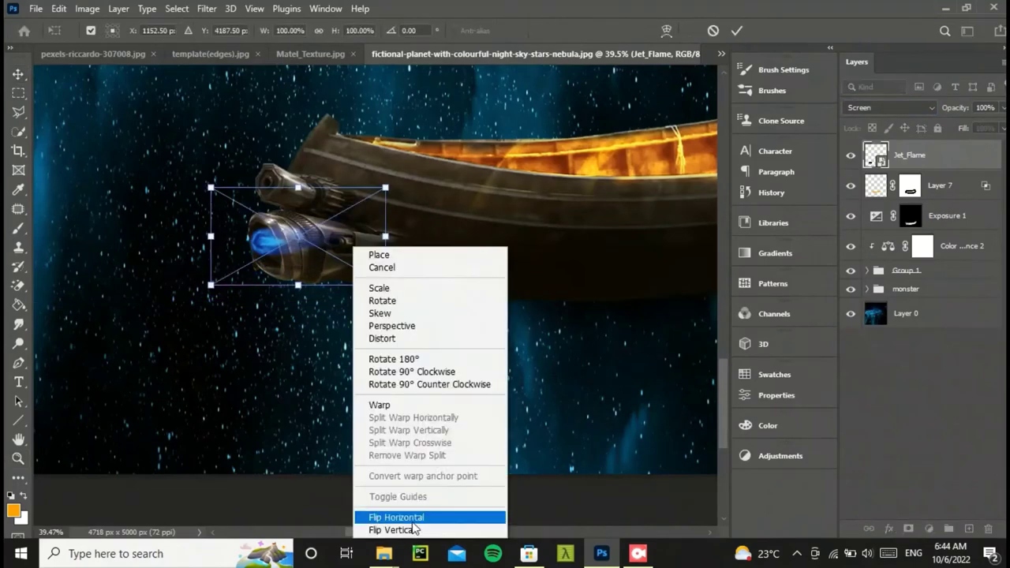
{"action": "left_click", "coordinate": [416, 516]}
{"action": "left_click_drag", "start_coordinate": [221, 245], "coordinate": [156, 250]}
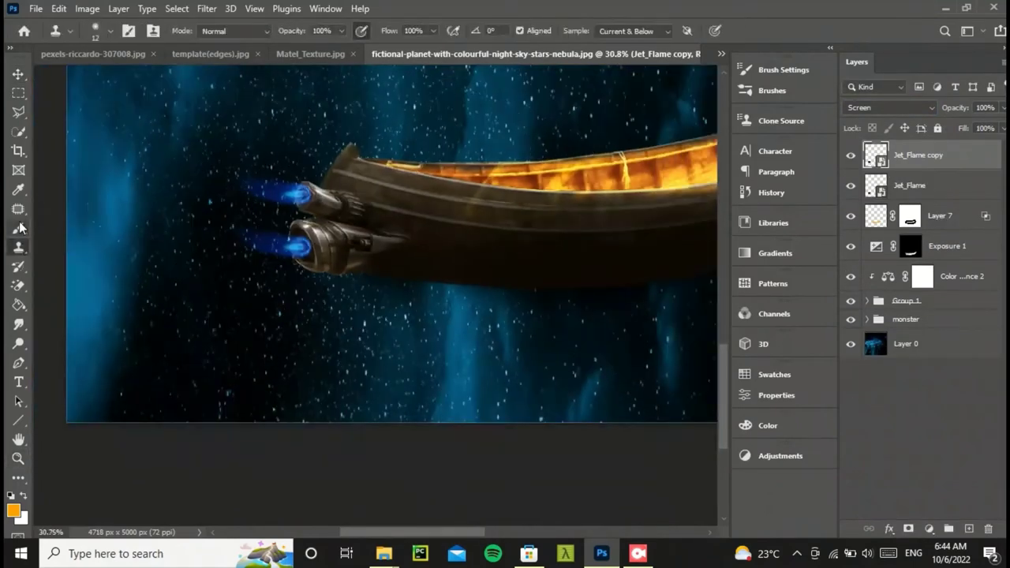
{"action": "left_click", "coordinate": [256, 241]}
{"action": "key", "text": "Return"}
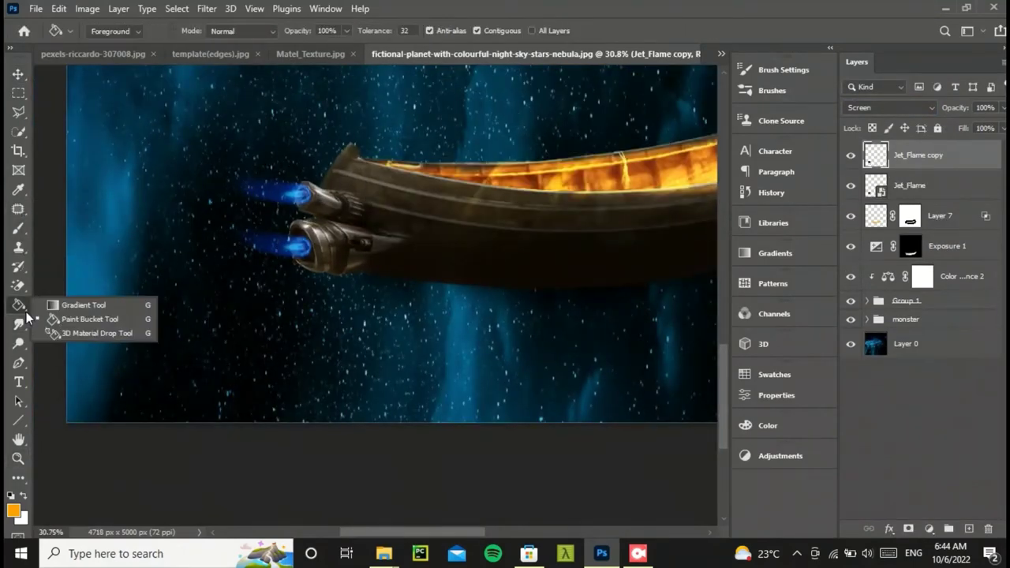
Move the Jet_Flame copy up onto the upper engine and check both flames.
{"action": "left_click", "coordinate": [898, 189]}
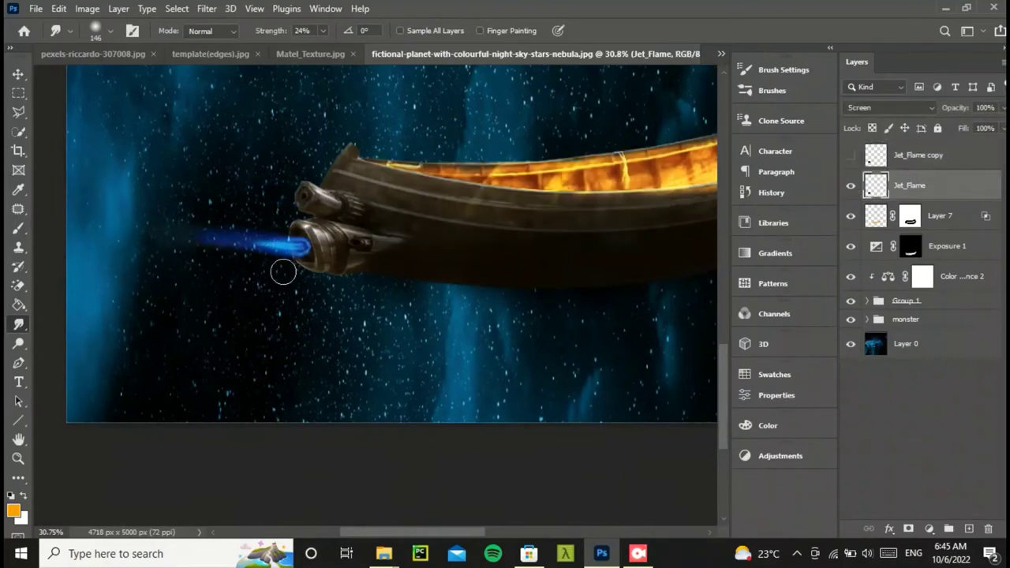
{"action": "left_click", "coordinate": [18, 74]}
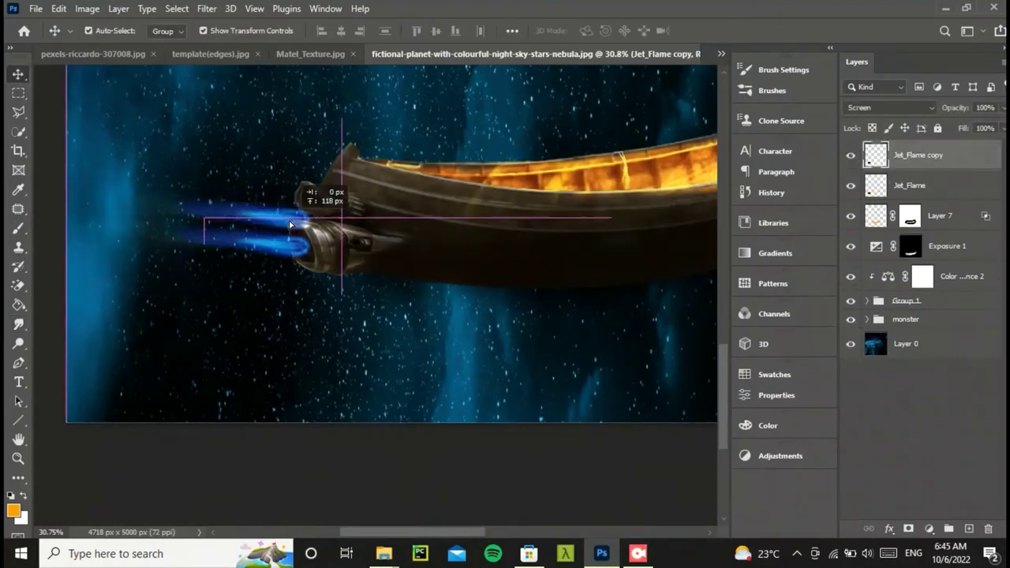
{"action": "left_click_drag", "start_coordinate": [347, 237], "coordinate": [355, 189]}
{"action": "key", "text": "Return"}
{"action": "key", "text": "z"}
{"action": "mouse_move", "coordinate": [355, 237]}
{"action": "left_mouse_down"}
{"action": "mouse_move", "coordinate": [300, 232]}
{"action": "mouse_move", "coordinate": [470, 224]}
{"action": "left_mouse_up"}
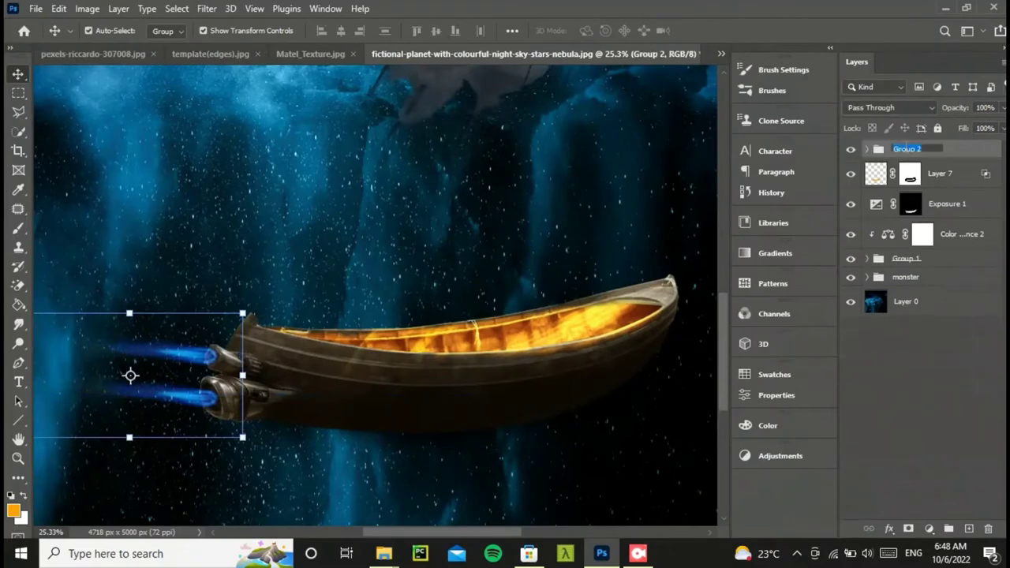
Colorize the flames with a Hue/Saturation adjustment, then select the monster group.
{"action": "left_click", "coordinate": [929, 528]}
{"action": "left_click", "coordinate": [918, 370]}
{"action": "left_click", "coordinate": [651, 448]}
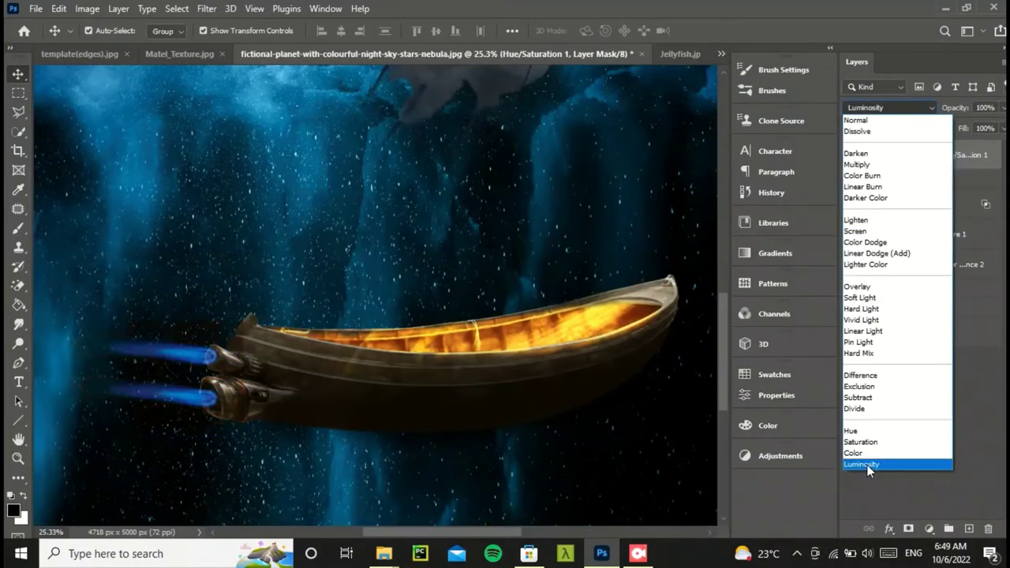
{"action": "key", "text": "ctrl+0"}
{"action": "key", "text": "v"}
{"action": "left_click", "coordinate": [457, 169]}
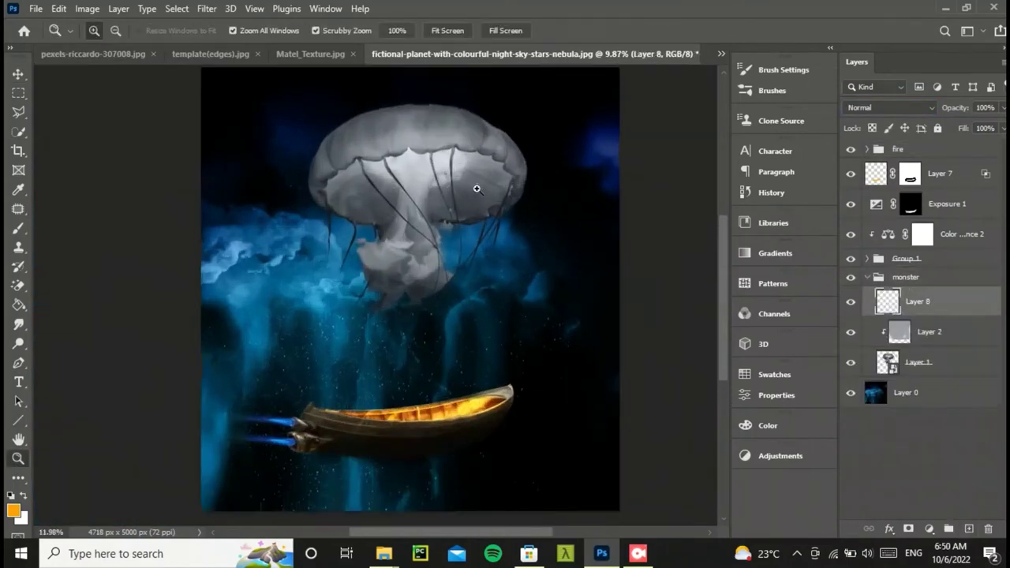
Paint orange over the jellyfish bell on Layer 8 using Linear Dodge (Add) blending.
{"action": "left_click", "coordinate": [910, 254]}
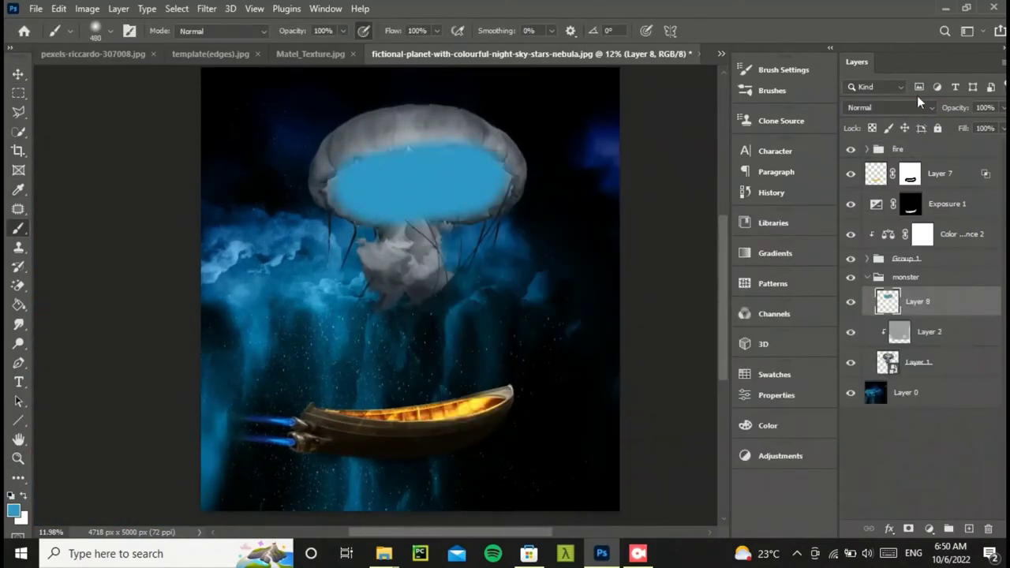
{"action": "left_click", "coordinate": [13, 512]}
{"action": "left_click", "coordinate": [913, 255]}
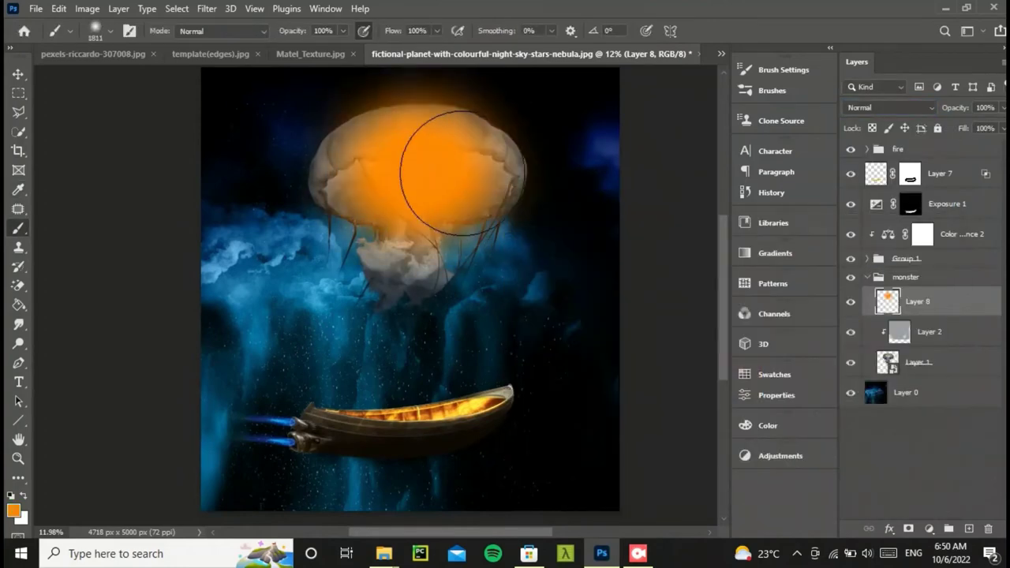
{"action": "left_click_drag", "start_coordinate": [397, 169], "coordinate": [428, 168]}
{"action": "left_click", "coordinate": [889, 107]}
{"action": "left_click", "coordinate": [876, 253]}
Review Layer 8's layer style and zoom in on the jellyfish's lower edge.
{"action": "scroll", "coordinate": [605, 169], "scroll_direction": "up", "scroll_amount": 2}
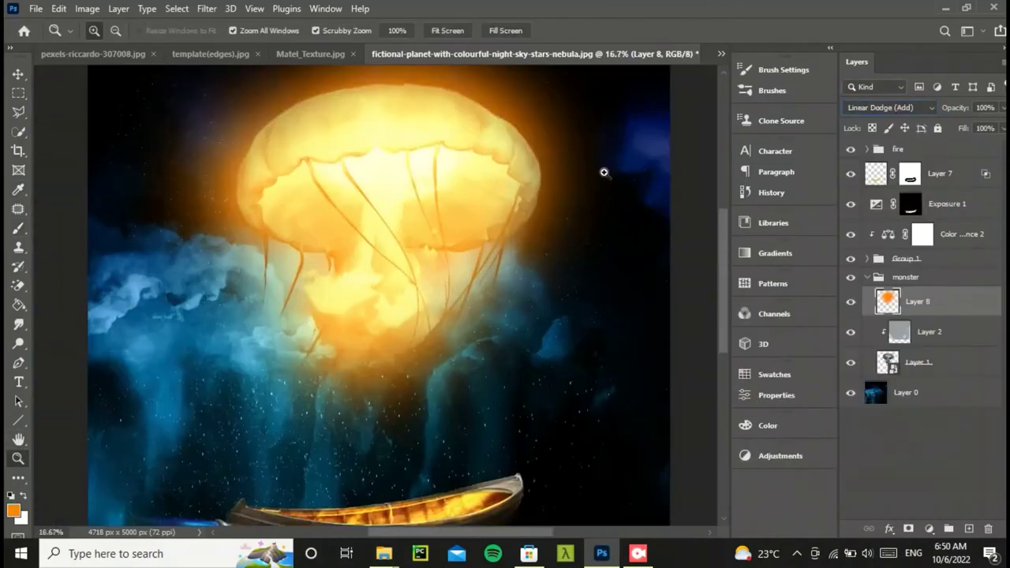
{"action": "right_click", "coordinate": [574, 332]}
{"action": "key", "text": "Escape"}
{"action": "double_click", "coordinate": [954, 300]}
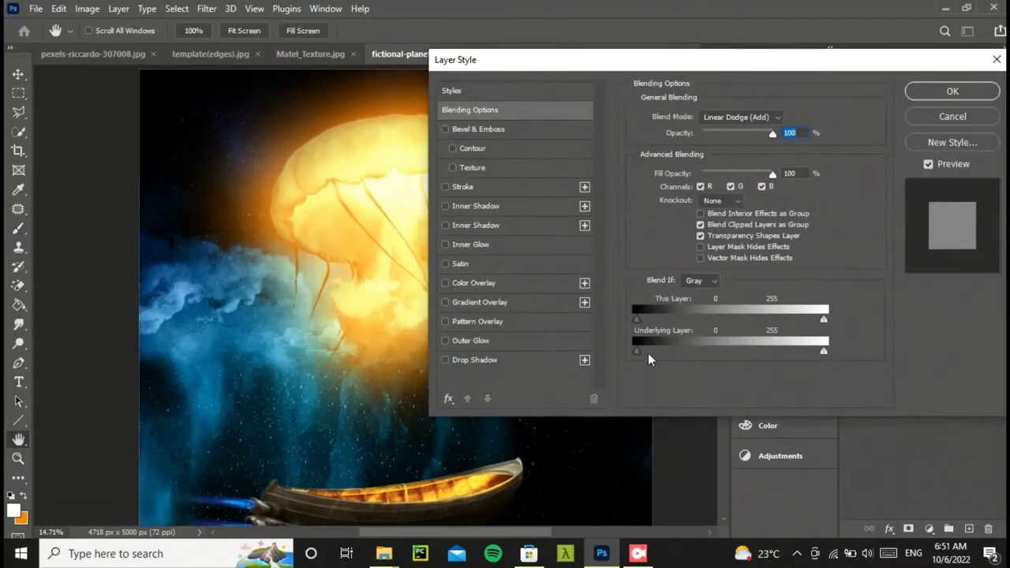
{"action": "left_click_drag", "start_coordinate": [858, 80], "coordinate": [913, 39]}
{"action": "key", "text": "Return"}
{"action": "key", "text": "z"}
{"action": "scroll", "coordinate": [496, 295], "scroll_direction": "up", "scroll_amount": 2}
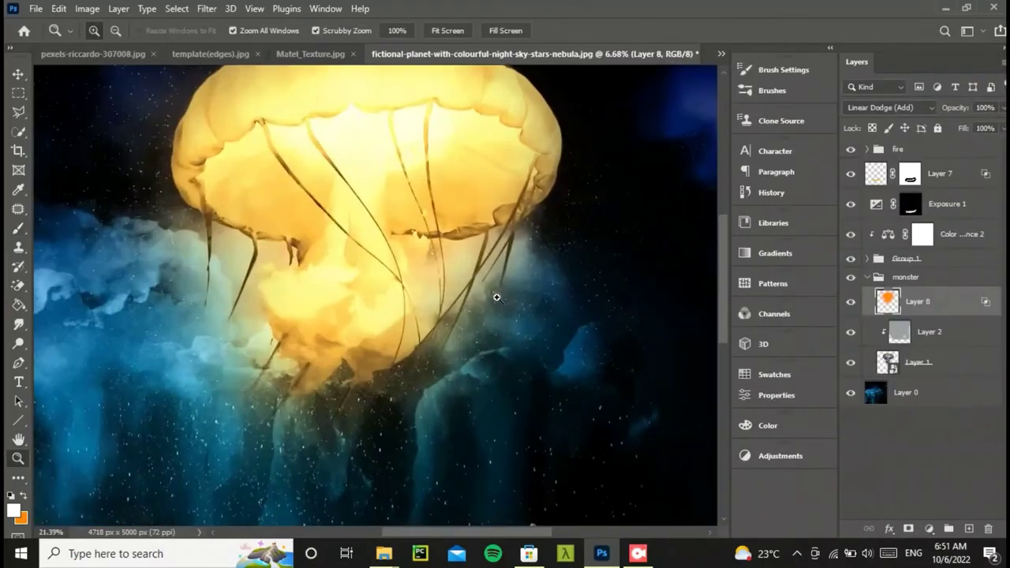
{"action": "scroll", "coordinate": [694, 379], "scroll_direction": "down", "scroll_amount": 2}
{"action": "scroll", "coordinate": [414, 288], "scroll_direction": "up", "scroll_amount": 3}
{"action": "scroll", "coordinate": [414, 287], "scroll_direction": "up", "scroll_amount": 3}
{"action": "left_click", "coordinate": [929, 528]}
Add a colorized Hue/Saturation layer above Layer 8, saturation 90, with an inverted black mask.
{"action": "left_click", "coordinate": [931, 381]}
{"action": "left_click_drag", "start_coordinate": [946, 300], "coordinate": [920, 119]}
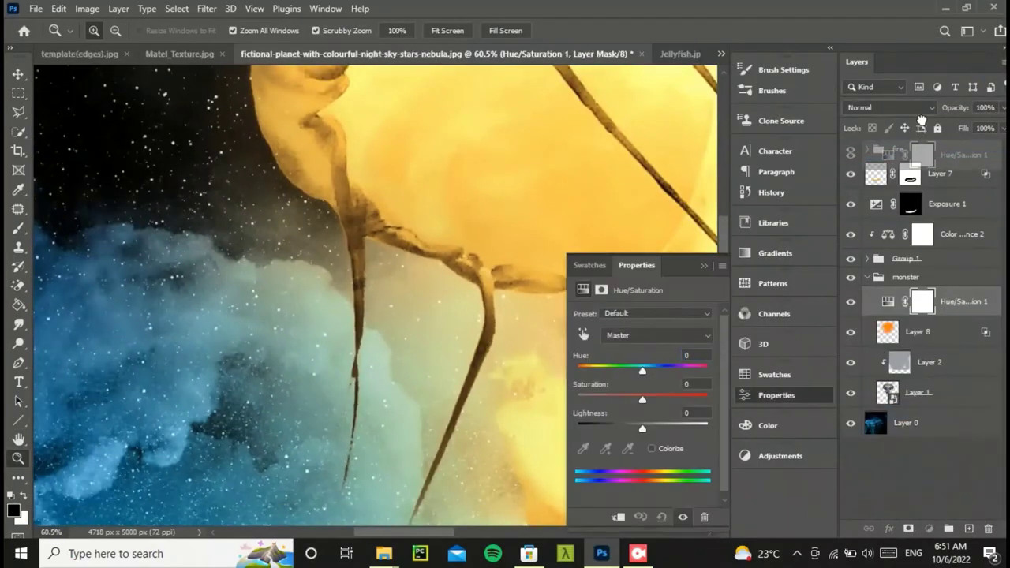
{"action": "left_click", "coordinate": [650, 448]}
{"action": "left_click_drag", "start_coordinate": [577, 370], "coordinate": [587, 370]}
{"action": "left_click_drag", "start_coordinate": [609, 399], "coordinate": [694, 399]}
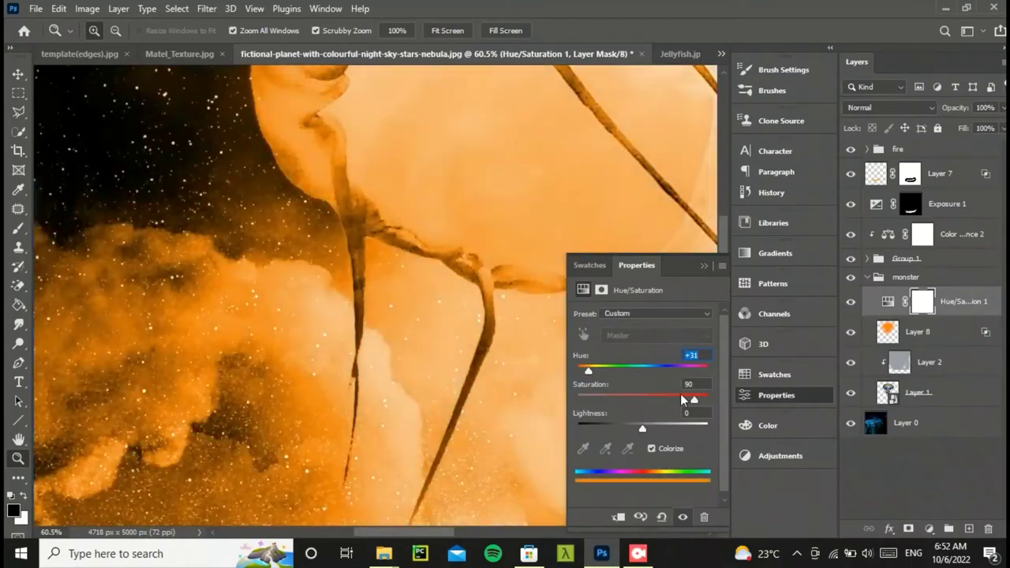
{"action": "key", "text": "ctrl+i"}
{"action": "key", "text": "b"}
{"action": "right_click", "coordinate": [357, 254]}
{"action": "left_click", "coordinate": [889, 399], "text": "ctrl"}
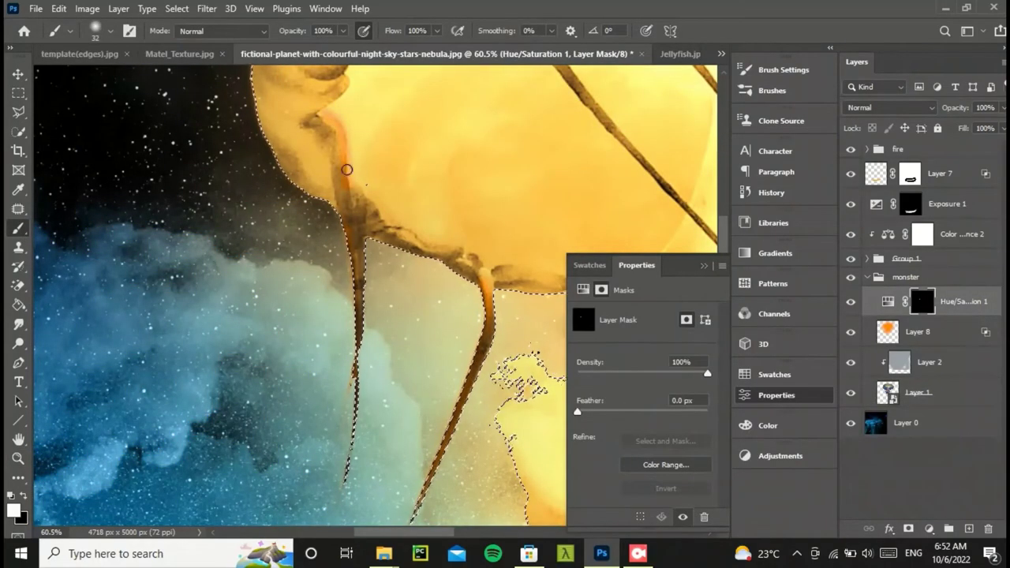
{"action": "left_click", "coordinate": [823, 399]}
Brush several orange stripes along the jellyfish bell.
{"action": "scroll", "coordinate": [289, 440], "scroll_direction": "up", "scroll_amount": 5}
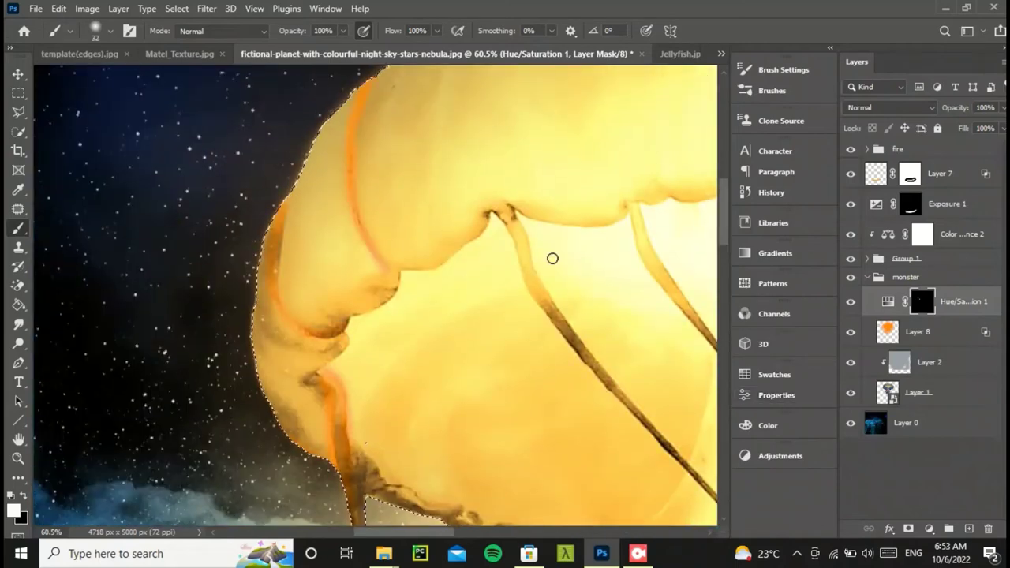
{"action": "scroll", "coordinate": [552, 258], "scroll_direction": "up", "scroll_amount": 2}
{"action": "left_click_drag", "start_coordinate": [462, 119], "coordinate": [434, 290]}
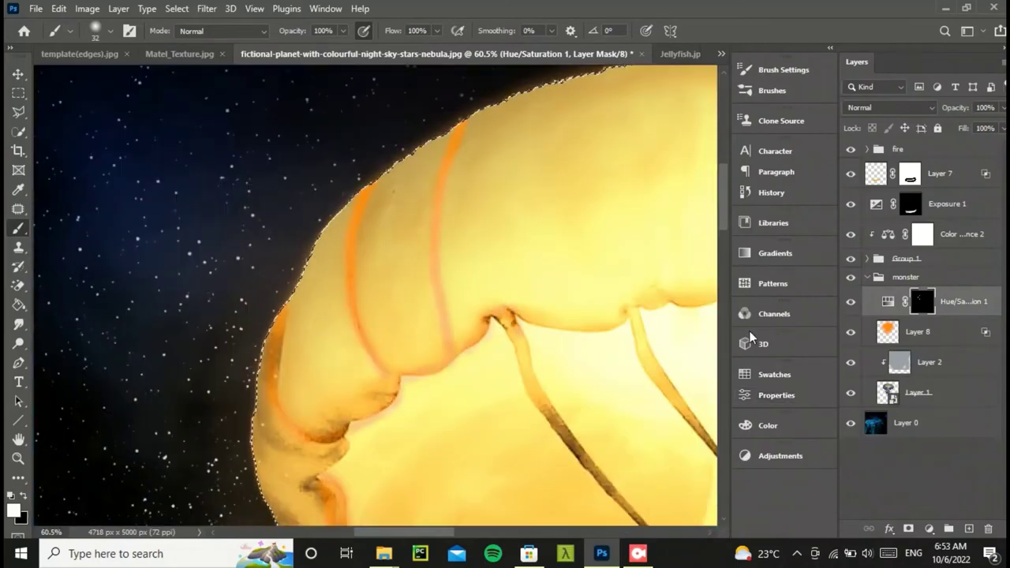
{"action": "scroll", "coordinate": [376, 296], "scroll_direction": "right", "scroll_amount": 5}
{"action": "left_click_drag", "start_coordinate": [268, 113], "coordinate": [177, 308]}
{"action": "left_click_drag", "start_coordinate": [383, 77], "coordinate": [332, 202]}
{"action": "scroll", "coordinate": [577, 383], "scroll_direction": "up", "scroll_amount": 2}
{"action": "left_click_drag", "start_coordinate": [635, 179], "coordinate": [555, 391]}
{"action": "left_click_drag", "start_coordinate": [467, 223], "coordinate": [361, 361]}
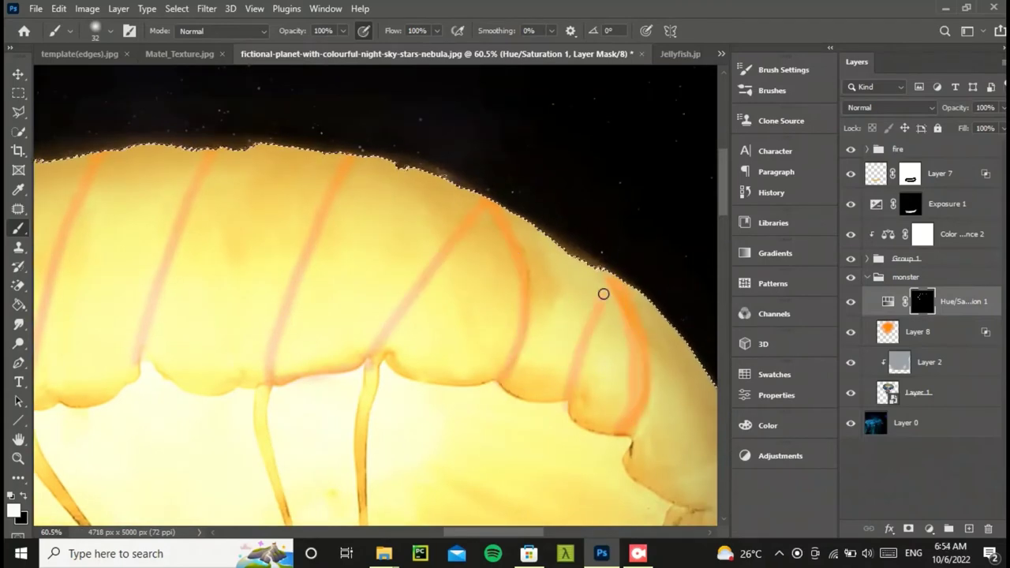
{"action": "scroll", "coordinate": [327, 379], "scroll_direction": "down", "scroll_amount": 5}
Set the stripe adjustment to 25% opacity and scale the man onto the boat.
{"action": "key", "text": "2"}
{"action": "key", "text": "5"}
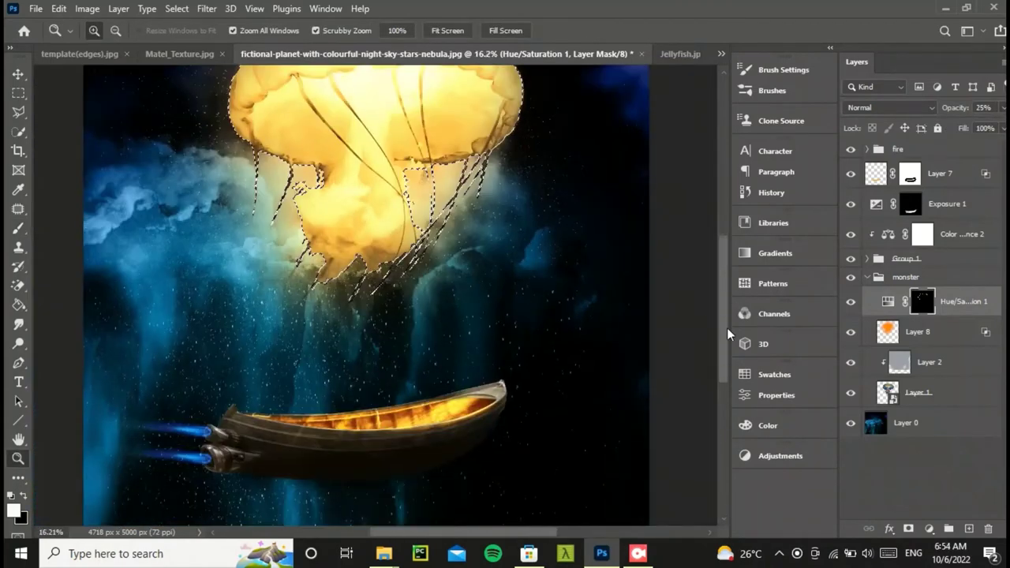
{"action": "scroll", "coordinate": [602, 266], "scroll_direction": "down", "scroll_amount": 3}
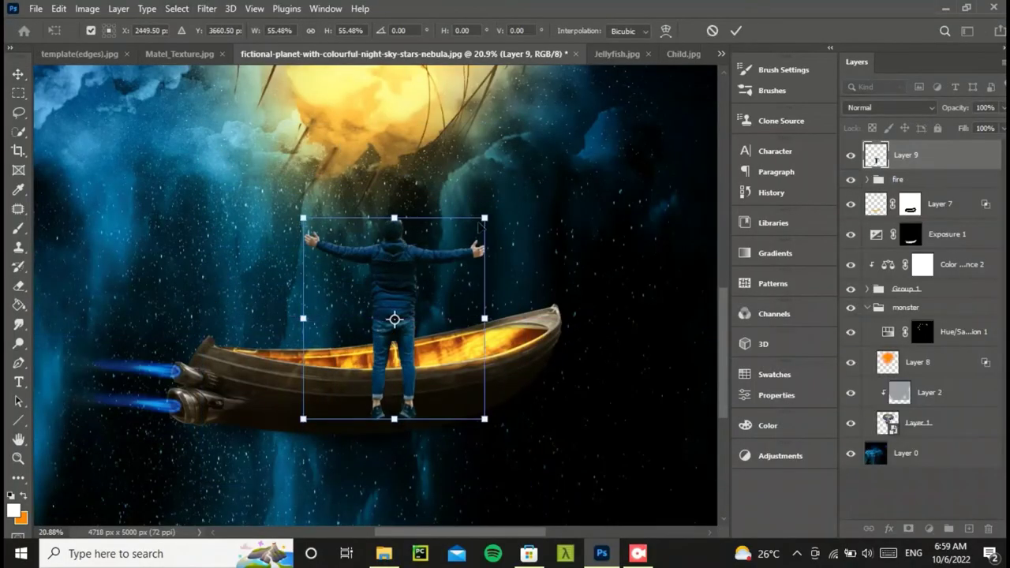
{"action": "left_click_drag", "start_coordinate": [419, 248], "coordinate": [389, 306]}
{"action": "key", "text": "Return"}
Add a colorized Hue/Saturation layer tinting the man golden (Hue 41, Saturation 58).
{"action": "key", "text": "l"}
{"action": "scroll", "coordinate": [368, 378], "scroll_direction": "up", "scroll_amount": 5}
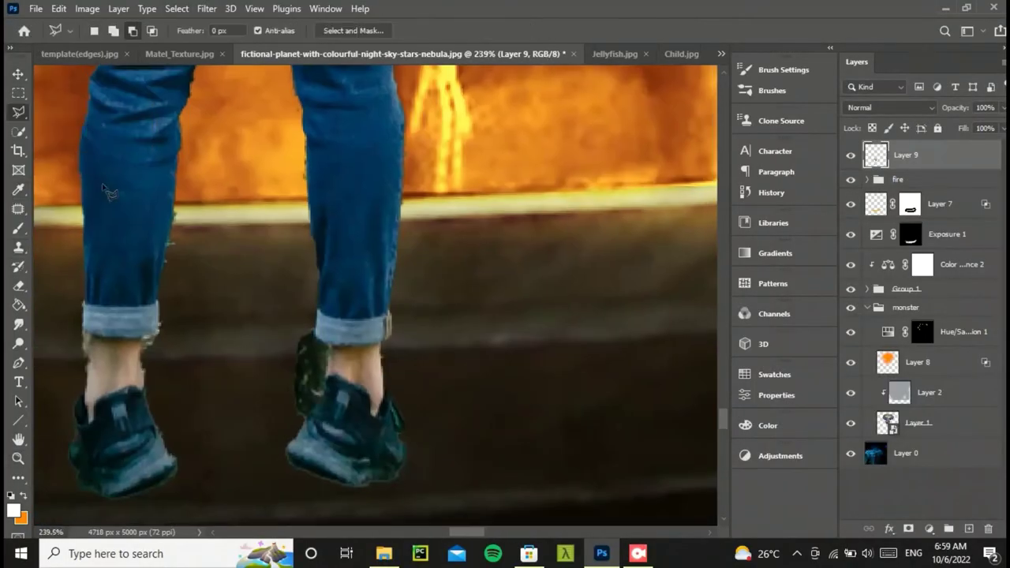
{"action": "key", "text": "z"}
{"action": "scroll", "coordinate": [374, 292], "scroll_direction": "down", "scroll_amount": 10, "text": "alt"}
{"action": "scroll", "coordinate": [374, 292], "scroll_direction": "up", "scroll_amount": 4, "text": "alt"}
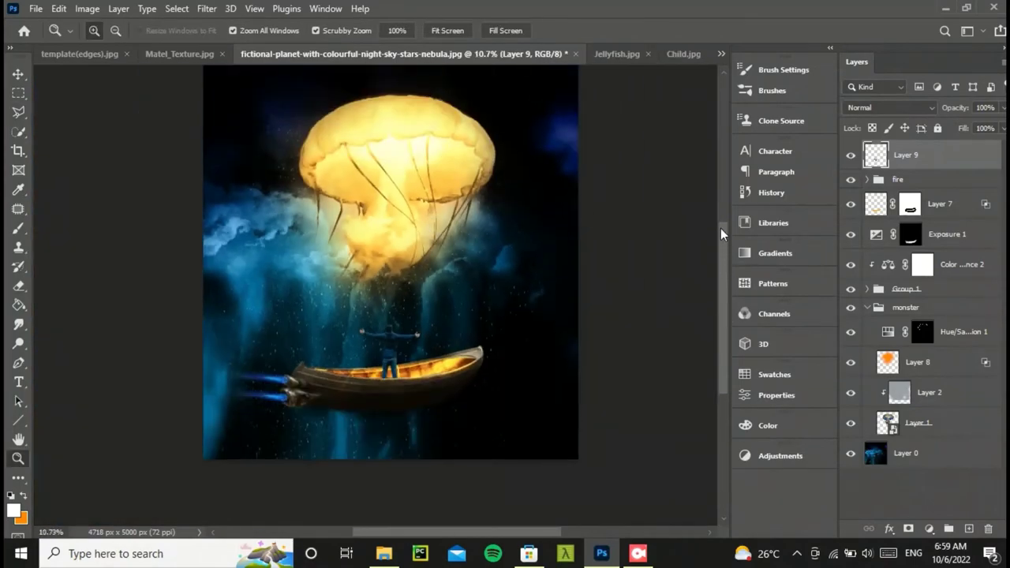
{"action": "left_click", "coordinate": [928, 528]}
{"action": "left_click", "coordinate": [931, 386]}
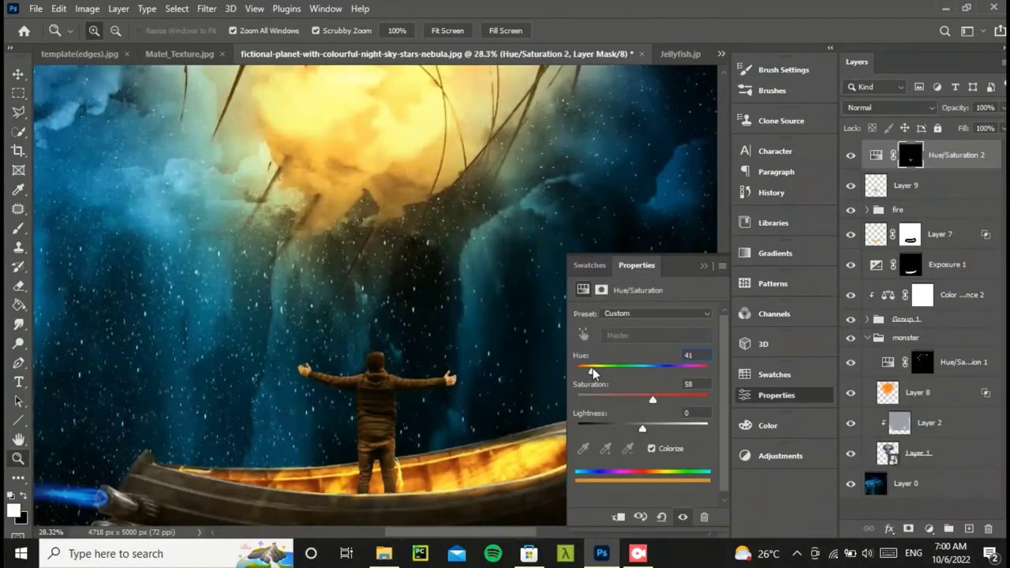
Target Layer 9's mask with a 1 px brush, hiding the tint to inspect the hand.
{"action": "left_click", "coordinate": [776, 394]}
{"action": "scroll", "coordinate": [374, 363], "scroll_direction": "up", "scroll_amount": 8, "text": "alt"}
{"action": "left_click", "coordinate": [905, 184]}
{"action": "left_click", "coordinate": [908, 529]}
{"action": "key", "text": "b"}
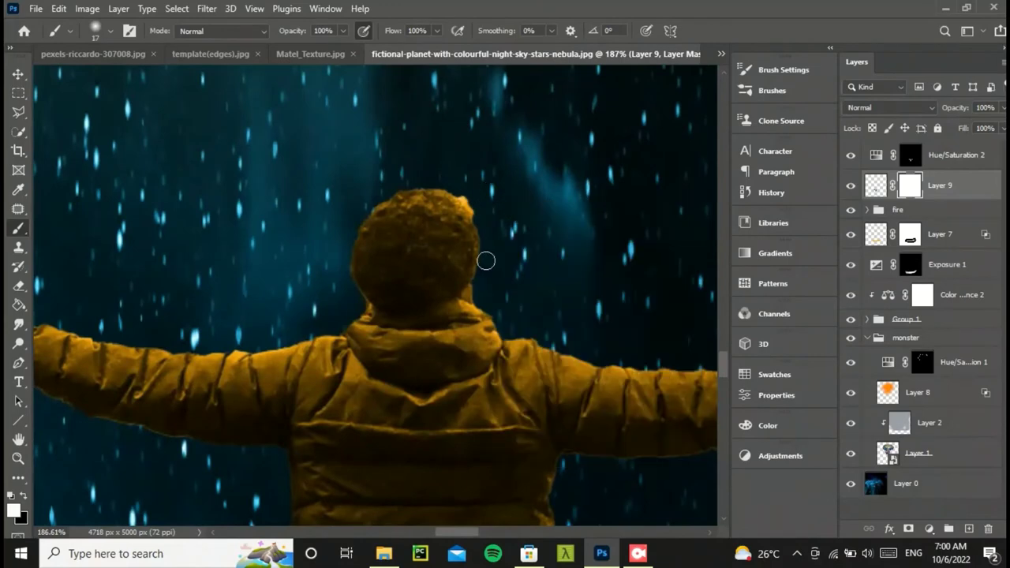
{"action": "scroll", "coordinate": [485, 219], "scroll_direction": "right", "scroll_amount": 5}
{"action": "scroll", "coordinate": [449, 292], "scroll_direction": "up", "scroll_amount": 5}
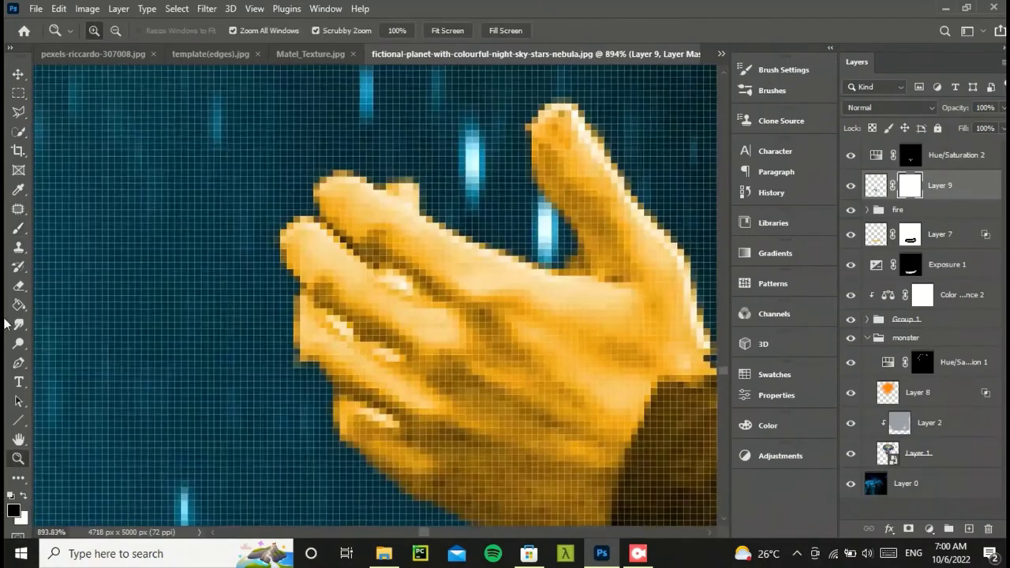
{"action": "left_click", "coordinate": [850, 154]}
{"action": "right_click", "coordinate": [432, 227]}
{"action": "left_click_drag", "start_coordinate": [511, 263], "coordinate": [504, 266]}
{"action": "key", "text": "Return"}
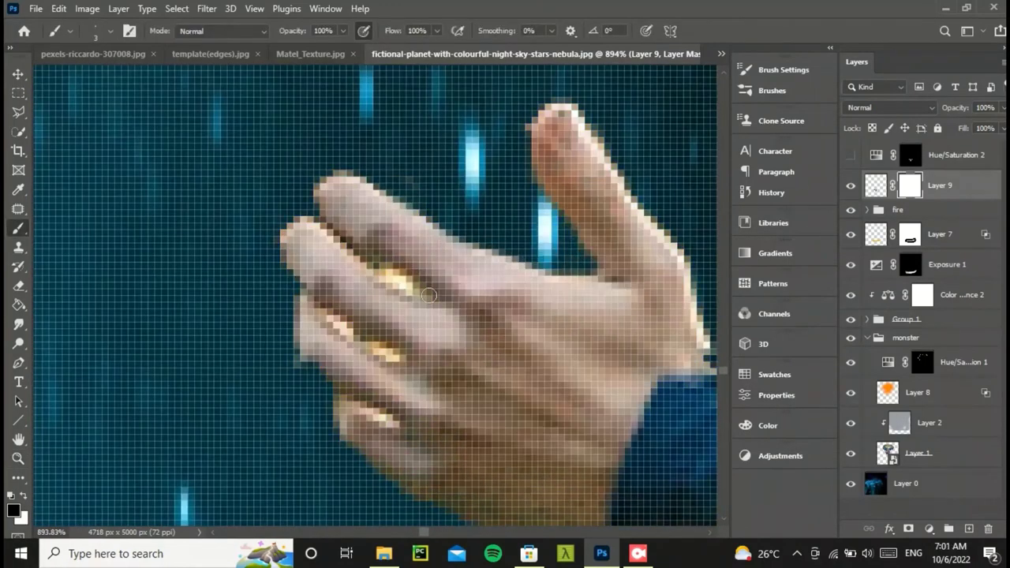
Paint out the stray orange spot by the sleeve and re-enable the Hue/Saturation 2 tint.
{"action": "scroll", "coordinate": [169, 405], "scroll_direction": "down", "scroll_amount": 10, "text": "alt"}
{"action": "scroll", "coordinate": [260, 83], "scroll_direction": "up", "scroll_amount": 10, "text": "alt"}
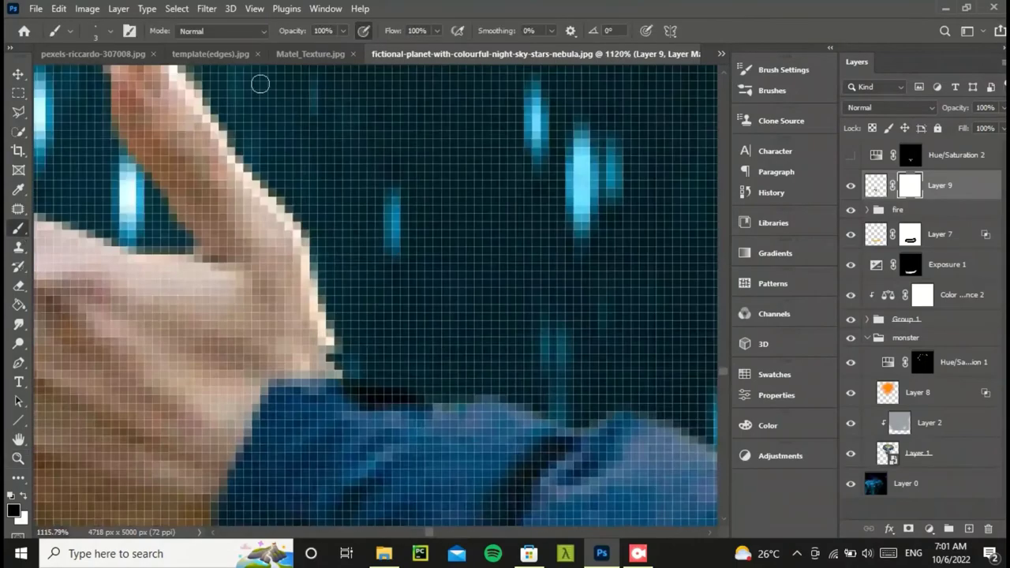
{"action": "scroll", "coordinate": [544, 384], "scroll_direction": "down", "scroll_amount": 5, "text": "alt"}
{"action": "scroll", "coordinate": [458, 254], "scroll_direction": "down", "scroll_amount": 3, "text": "alt"}
{"action": "scroll", "coordinate": [407, 252], "scroll_direction": "up", "scroll_amount": 10, "text": "alt"}
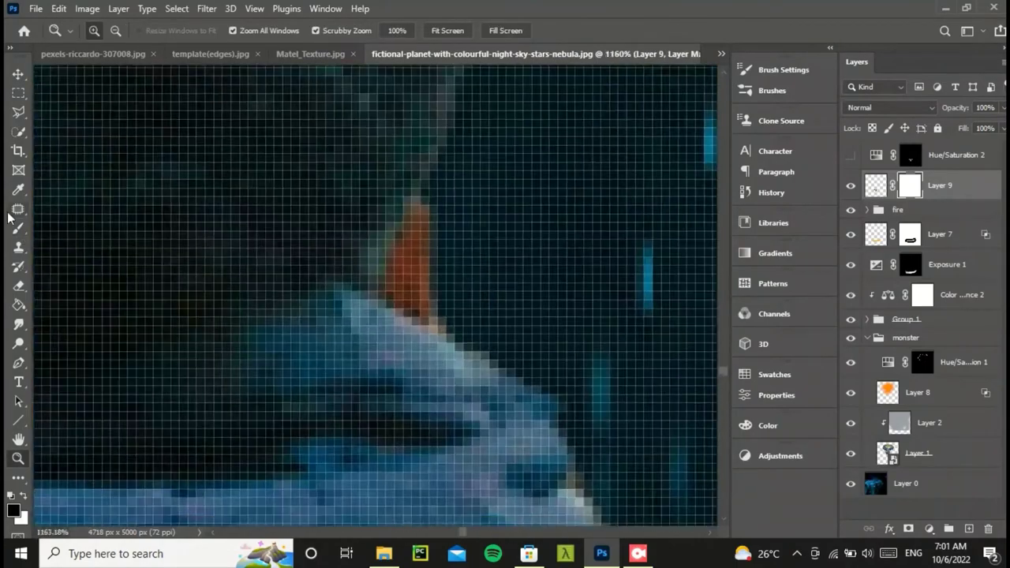
{"action": "left_click", "coordinate": [408, 253]}
{"action": "left_click", "coordinate": [17, 457]}
{"action": "scroll", "coordinate": [581, 237], "scroll_direction": "down", "scroll_amount": 10}
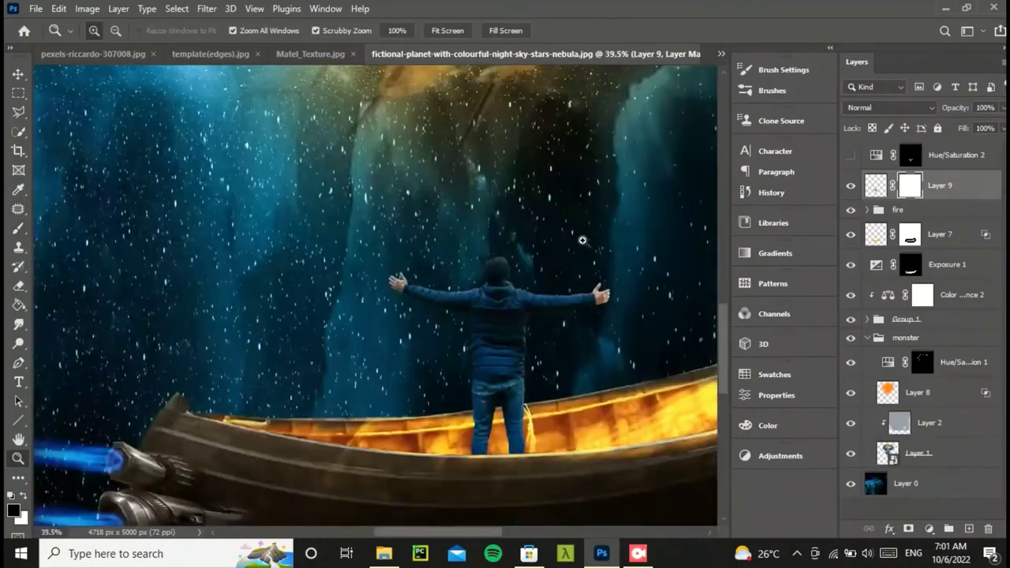
{"action": "left_click", "coordinate": [935, 155]}
{"action": "scroll", "coordinate": [426, 276], "scroll_direction": "down", "scroll_amount": 5}
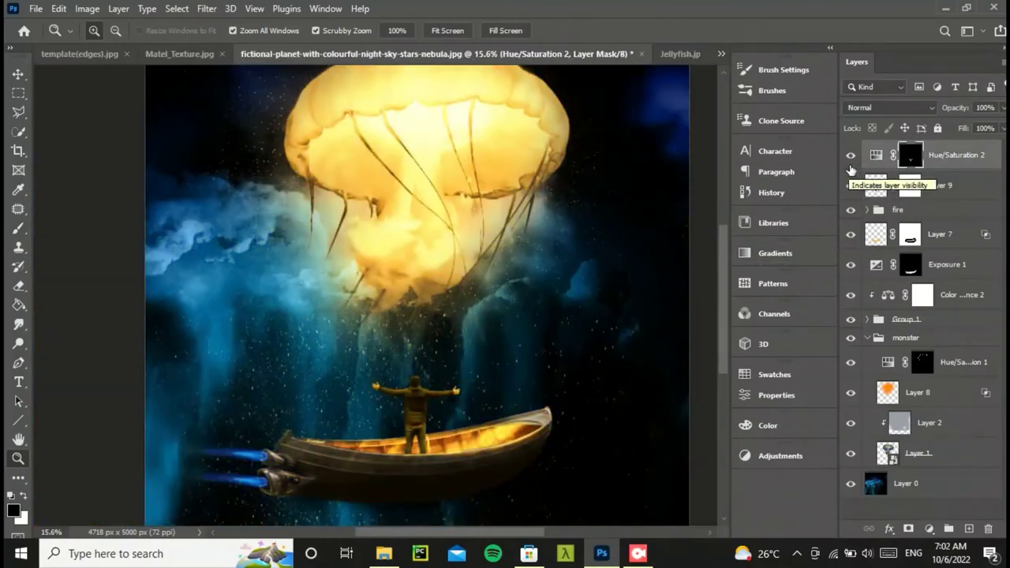
Fill the Hue/Saturation 2 mask, colorize it golden yellow, then invert the mask.
{"action": "key", "text": "ctrl+i"}
{"action": "left_click", "coordinate": [776, 395]}
{"action": "left_click", "coordinate": [652, 448]}
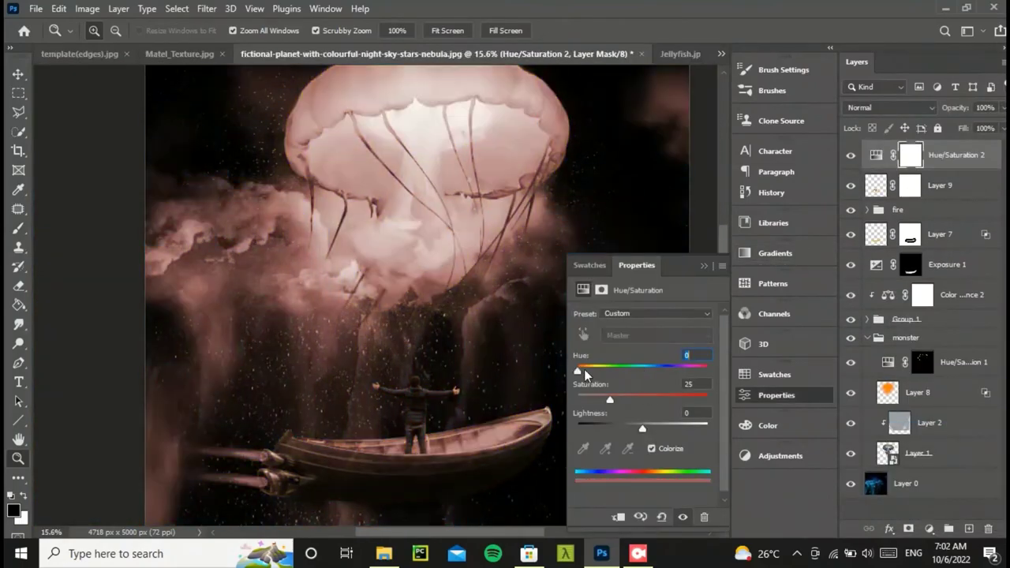
{"action": "left_click_drag", "start_coordinate": [583, 369], "coordinate": [631, 386]}
{"action": "key", "text": "ctrl+i"}
Paint the glow onto the man's head, arm and body edges with a soft brush.
{"action": "scroll", "coordinate": [410, 355], "scroll_direction": "up", "scroll_amount": 10}
{"action": "key", "text": "b"}
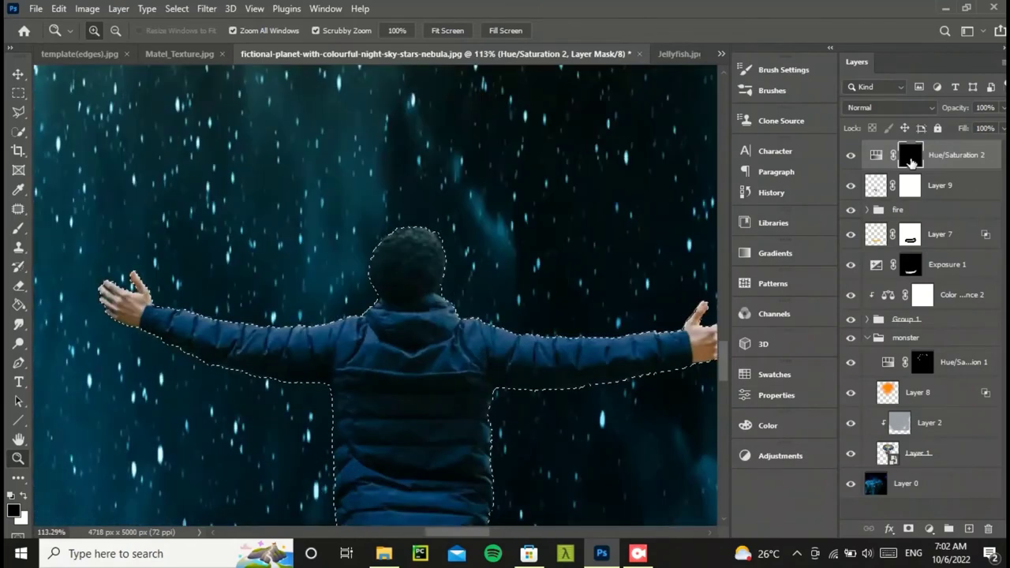
{"action": "right_click", "coordinate": [403, 302]}
{"action": "key", "text": "Escape"}
{"action": "scroll", "coordinate": [108, 422], "scroll_direction": "right", "scroll_amount": 5}
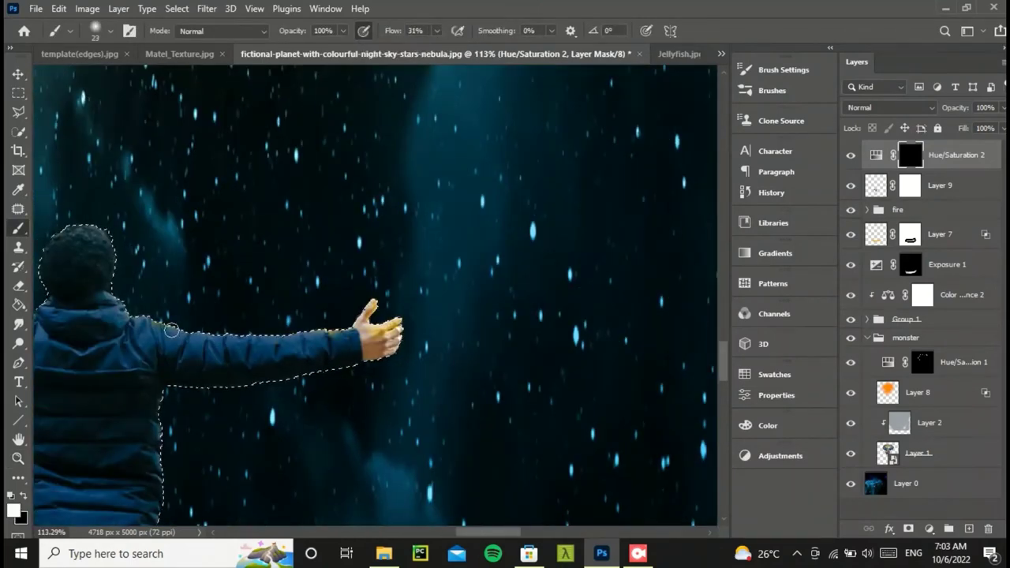
{"action": "scroll", "coordinate": [455, 235], "scroll_direction": "left", "scroll_amount": 6}
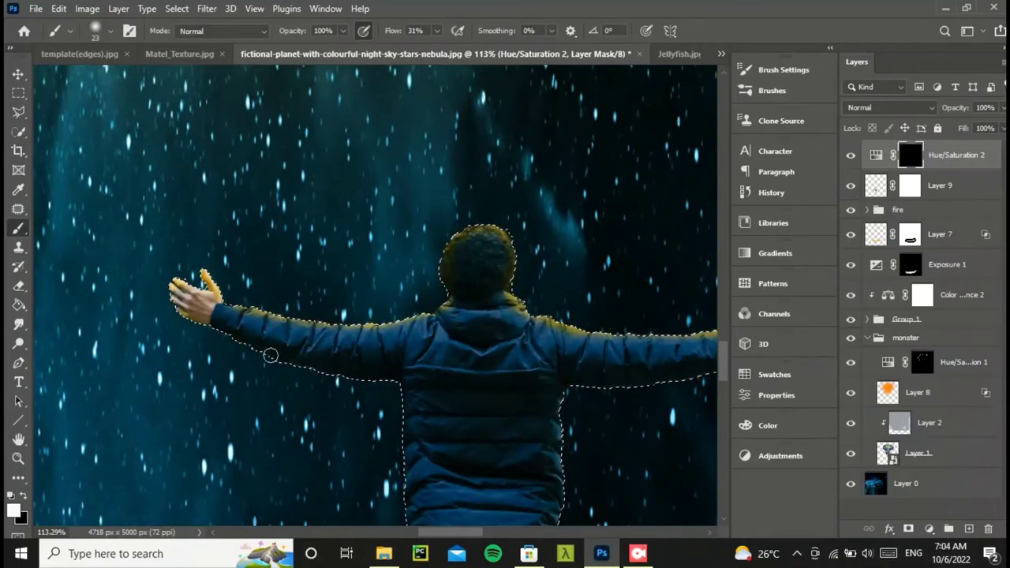
{"action": "scroll", "coordinate": [722, 387], "scroll_direction": "down", "scroll_amount": 4}
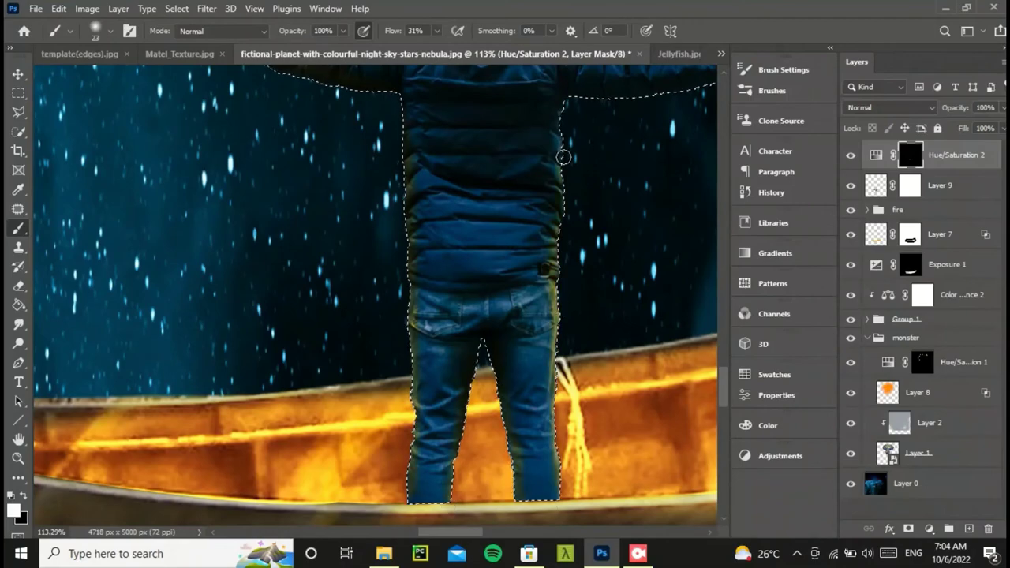
Set the glow to 68% opacity and Blend If underlying to 30.
{"action": "key", "text": "z"}
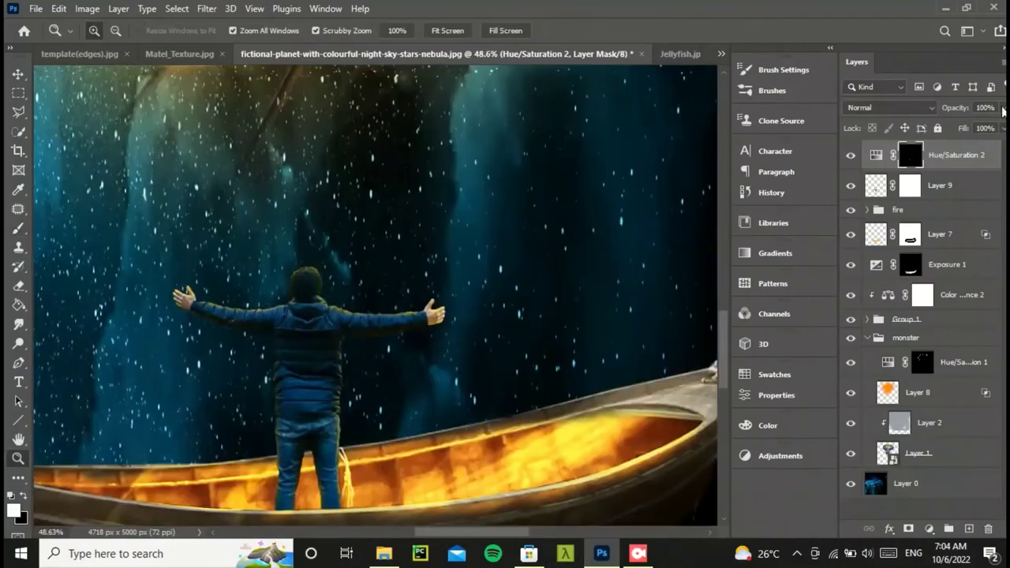
{"action": "key", "text": "6"}
{"action": "key", "text": "8"}
{"action": "left_click_drag", "start_coordinate": [386, 375], "coordinate": [406, 369]}
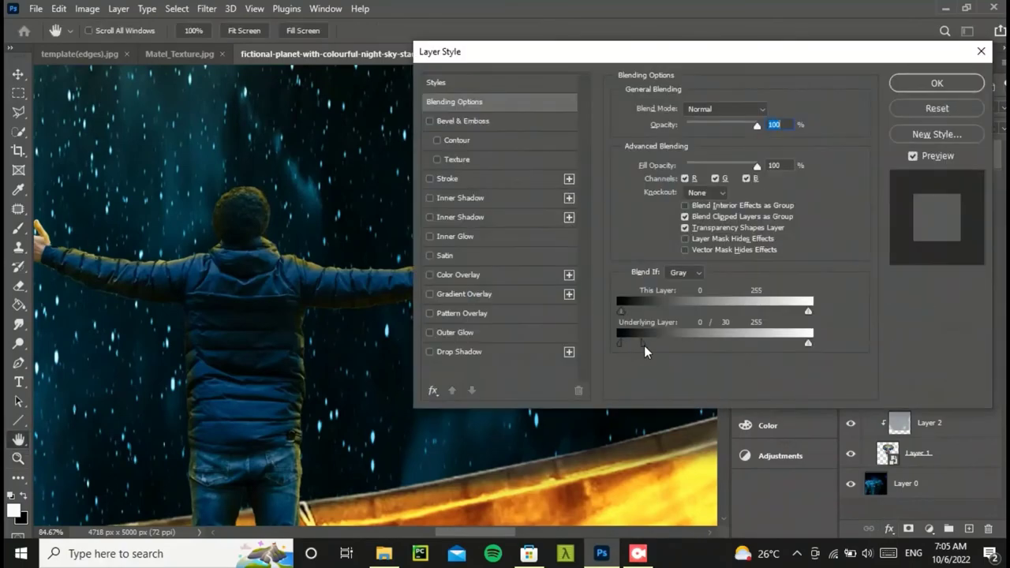
{"action": "key", "text": "Return"}
{"action": "left_click_drag", "start_coordinate": [557, 281], "coordinate": [337, 329]}
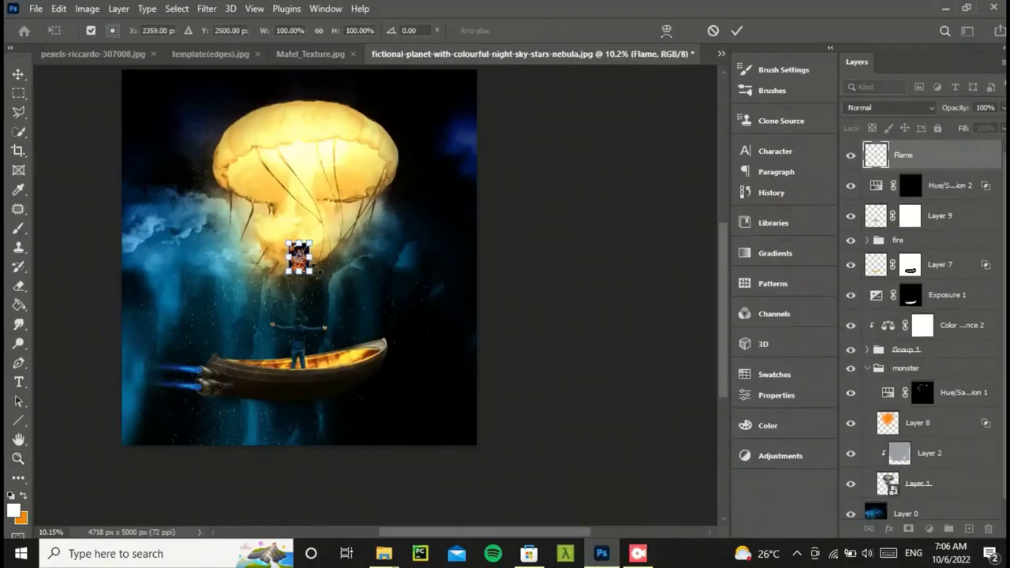
Place the Flame image over the upper thruster and Alt-drag a copy onto the lower thruster.
{"action": "left_click_drag", "start_coordinate": [371, 204], "coordinate": [319, 278]}
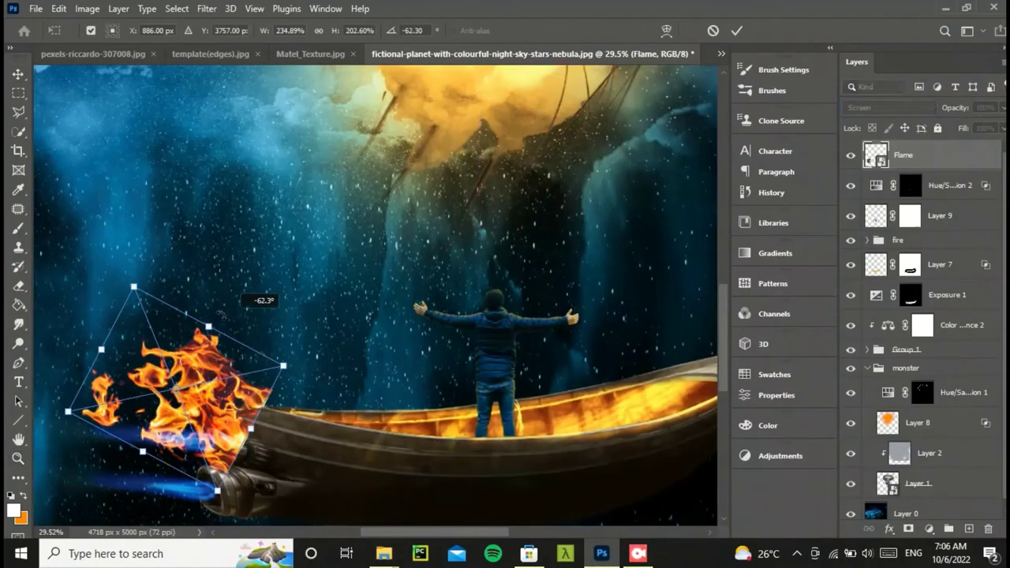
{"action": "key", "text": "Return"}
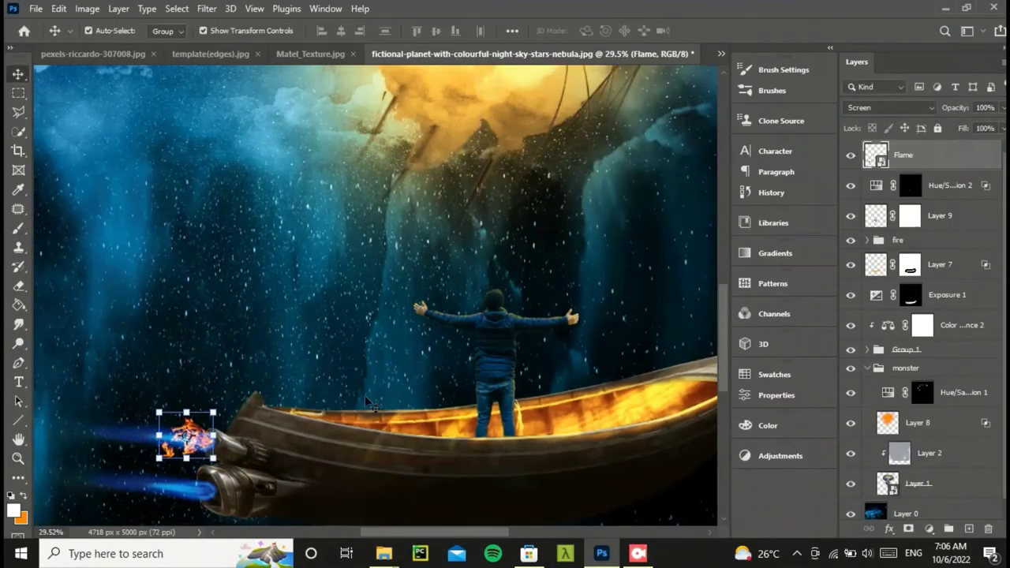
{"action": "left_click_drag", "start_coordinate": [187, 434], "coordinate": [201, 485]}
{"action": "key", "text": "z"}
{"action": "left_click_drag", "start_coordinate": [236, 416], "coordinate": [191, 416]}
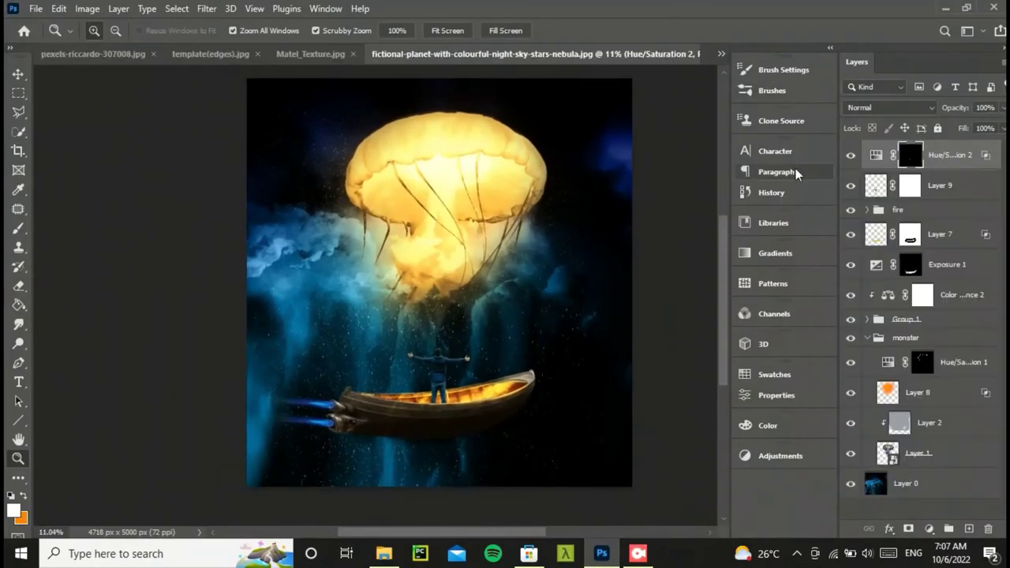
Merge all visible layers into a new layer and grade it with a Camera Raw vignetting preset.
{"action": "key", "text": "ctrl+alt+shift+e"}
{"action": "left_click", "coordinate": [207, 8]}
{"action": "left_click", "coordinate": [248, 118]}
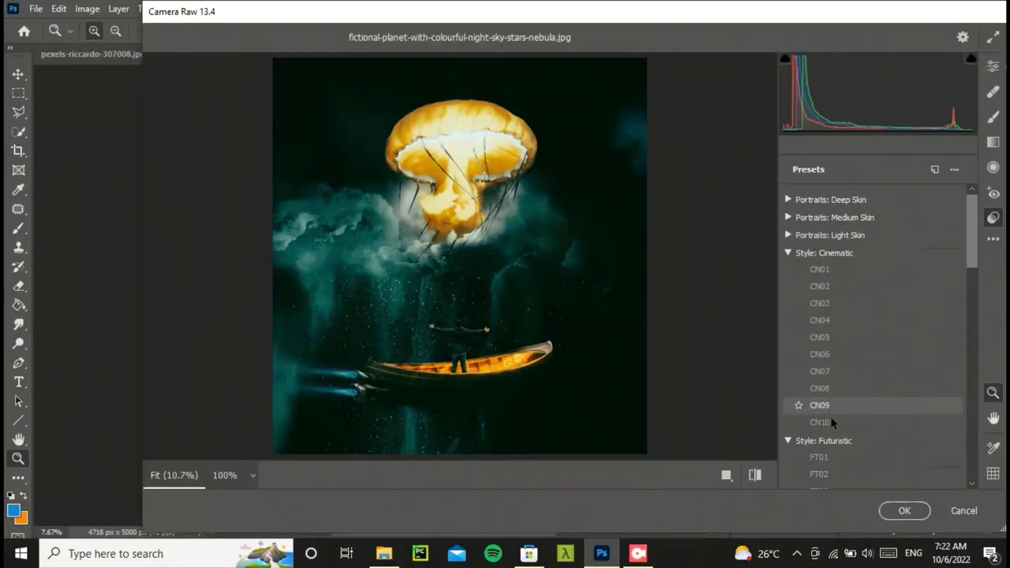
{"action": "left_click", "coordinate": [810, 354]}
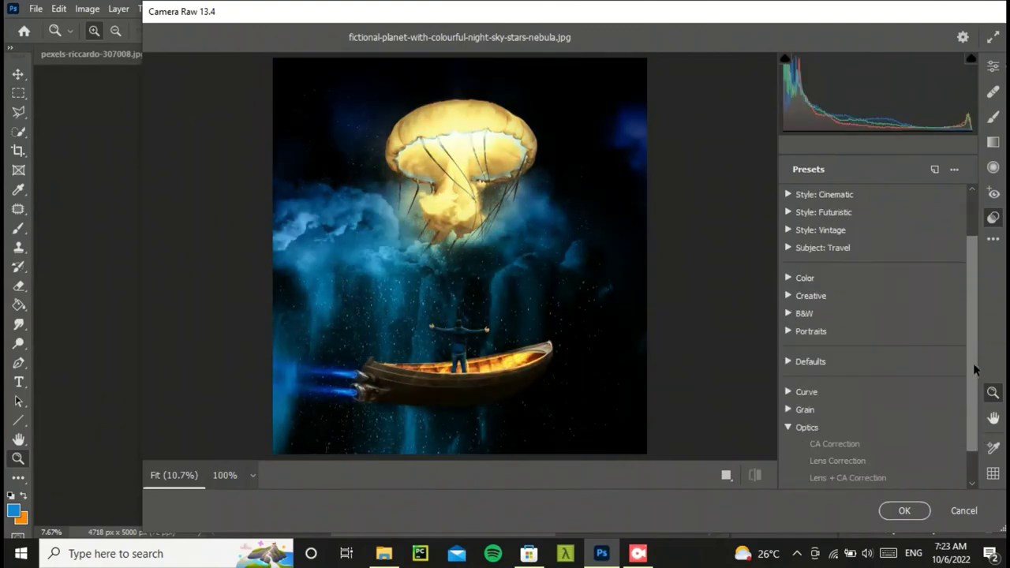
{"action": "scroll", "coordinate": [973, 363], "scroll_direction": "down", "scroll_amount": 2}
{"action": "left_click", "coordinate": [806, 386]}
{"action": "left_click", "coordinate": [813, 473]}
{"action": "left_click", "coordinate": [903, 510]}
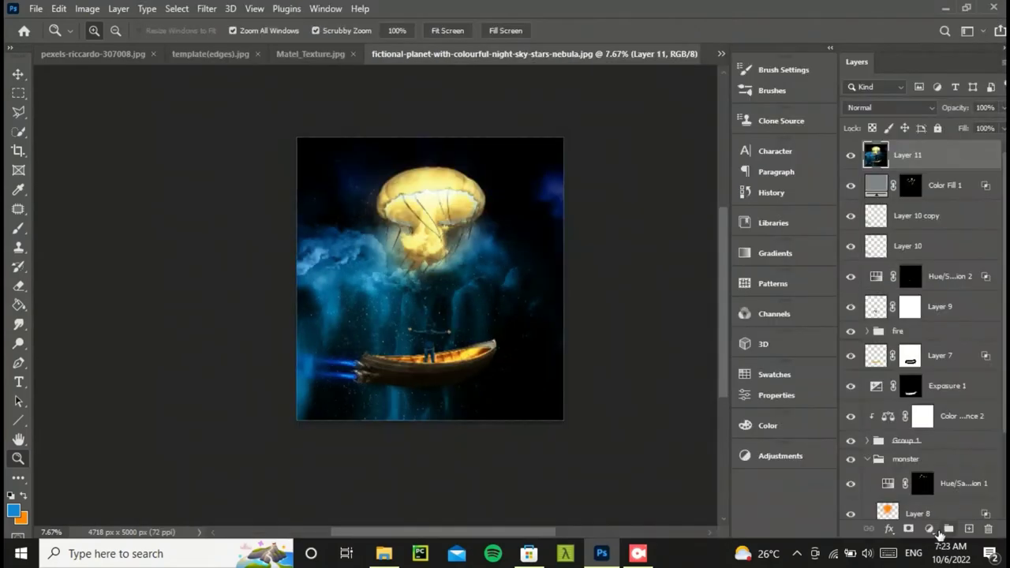
Add an orange Solid Color fill in Color mode at 52% opacity.
{"action": "left_click", "coordinate": [929, 528]}
{"action": "left_click", "coordinate": [920, 263]}
{"action": "left_click", "coordinate": [889, 108]}
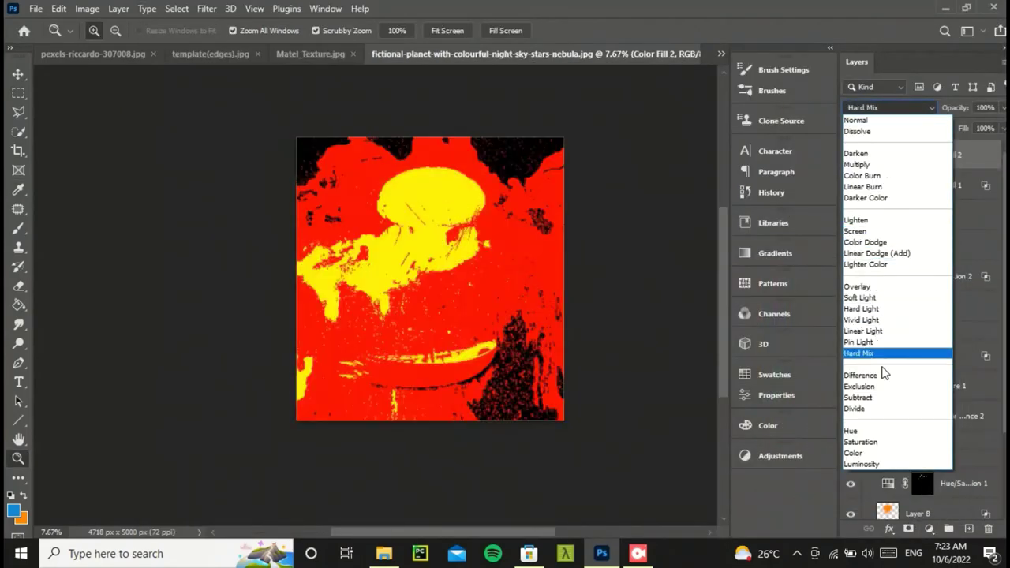
{"action": "left_click", "coordinate": [880, 459]}
{"action": "left_click_drag", "start_coordinate": [442, 261], "coordinate": [462, 255]}
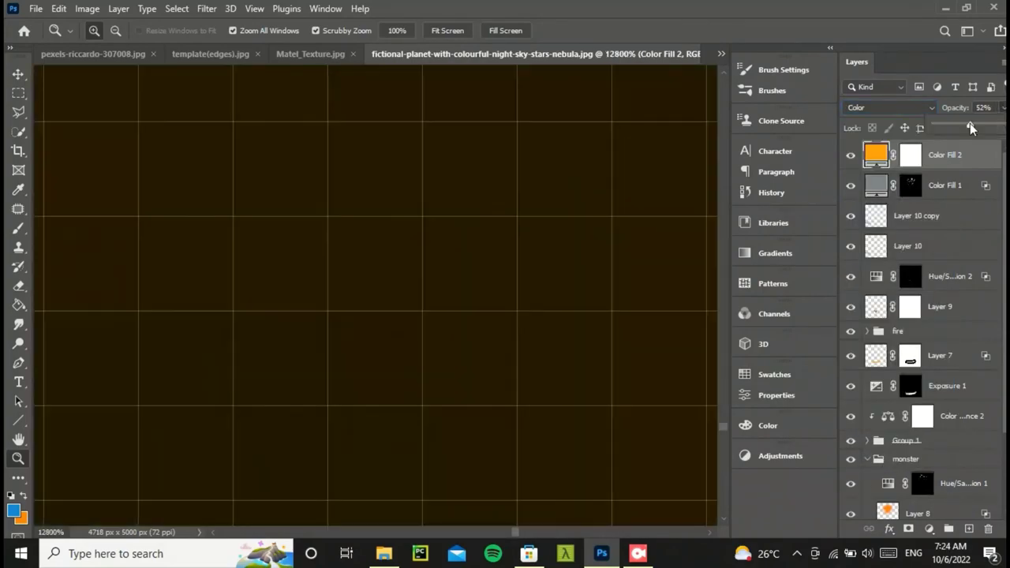
{"action": "key", "text": "ctrl+z"}
{"action": "key", "text": "ctrl+z"}
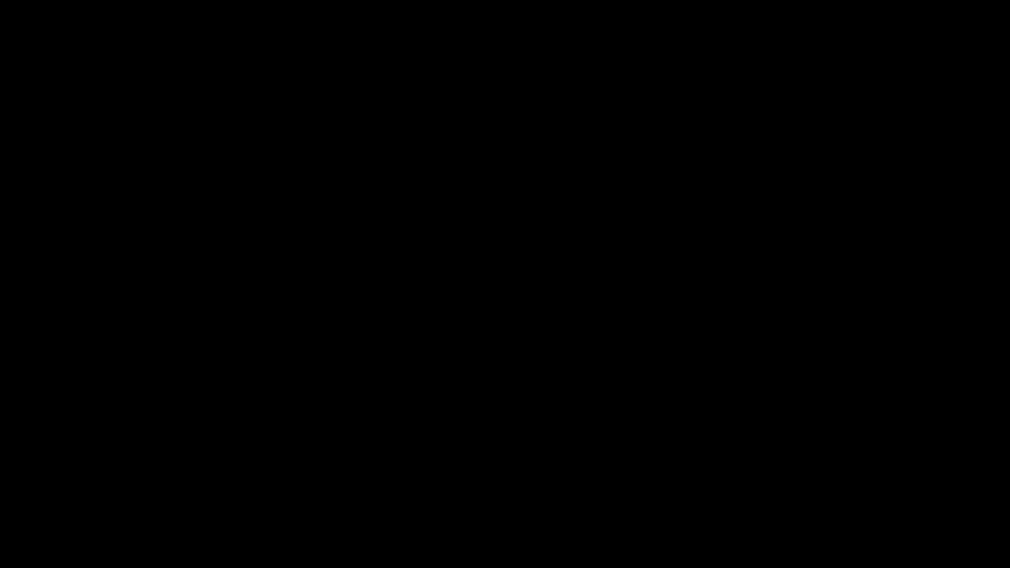